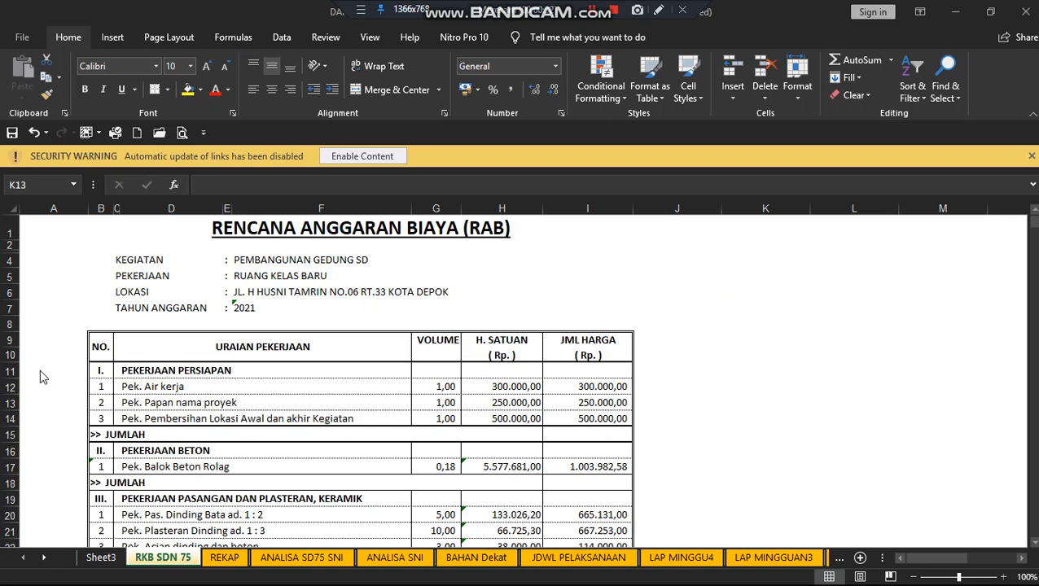
# Insert a blank row above the PEKERJAAN PERSIAPAN heading in row 11
pyautogui.click(6, 372)
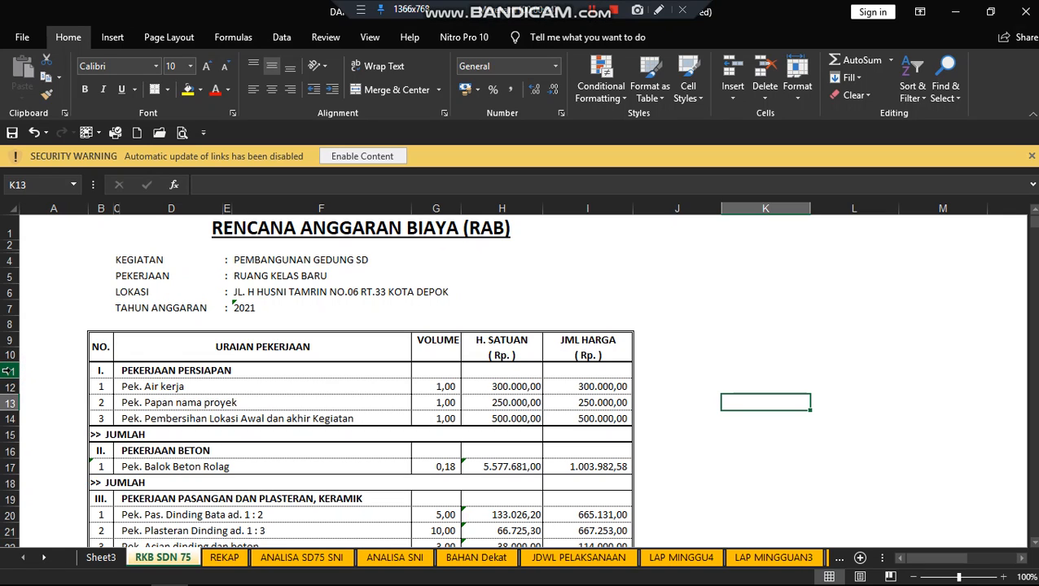
pyautogui.click(7, 372)
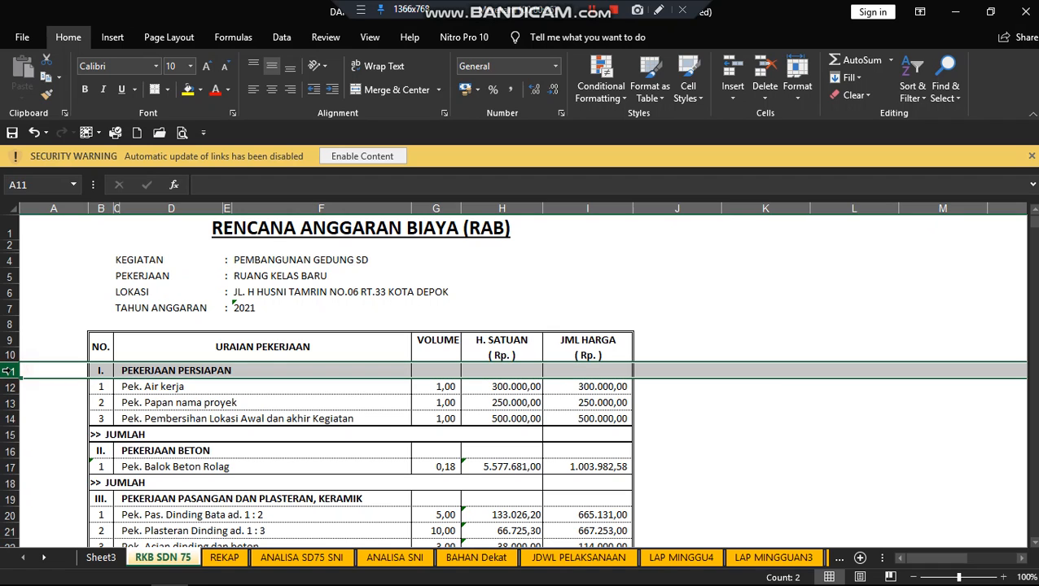
pyautogui.rightClick(8, 371)
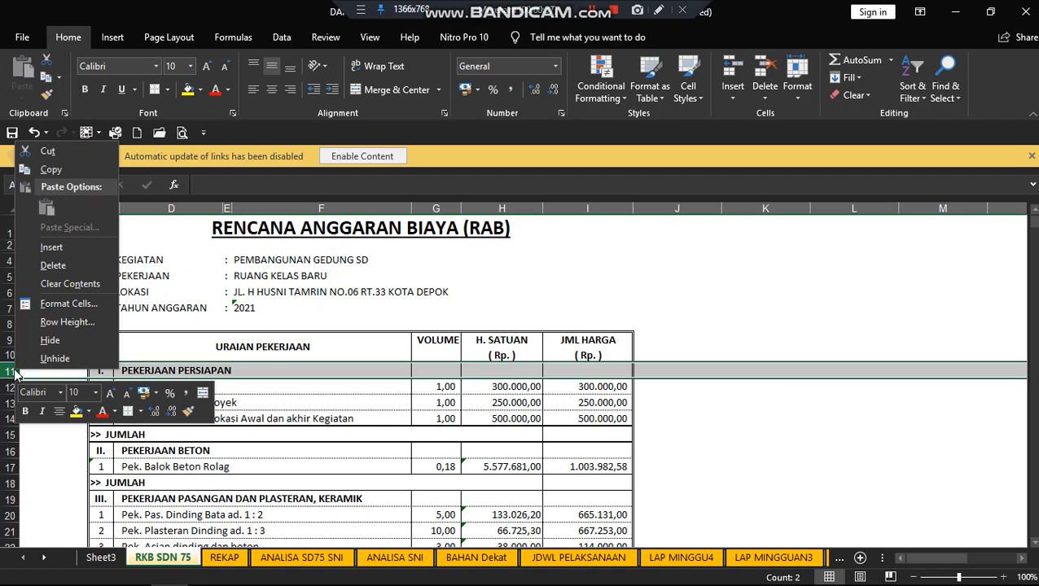
pyautogui.click(65, 249)
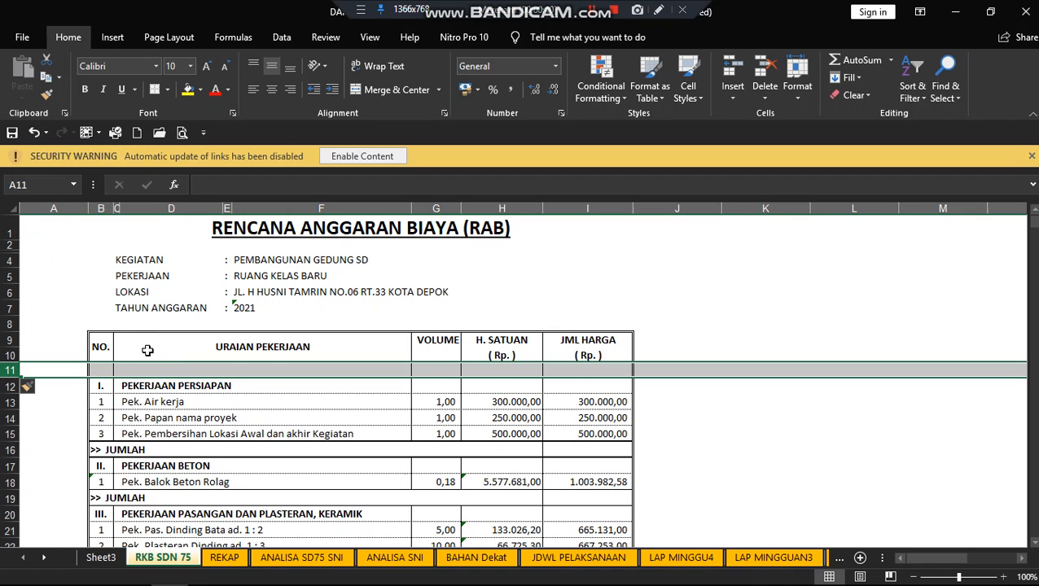
# Add a top border to the blank table row B11:I11 beneath the column headings
pyautogui.click(132, 369)
pyautogui.moveTo(99, 366); pyautogui.dragTo(588, 368)
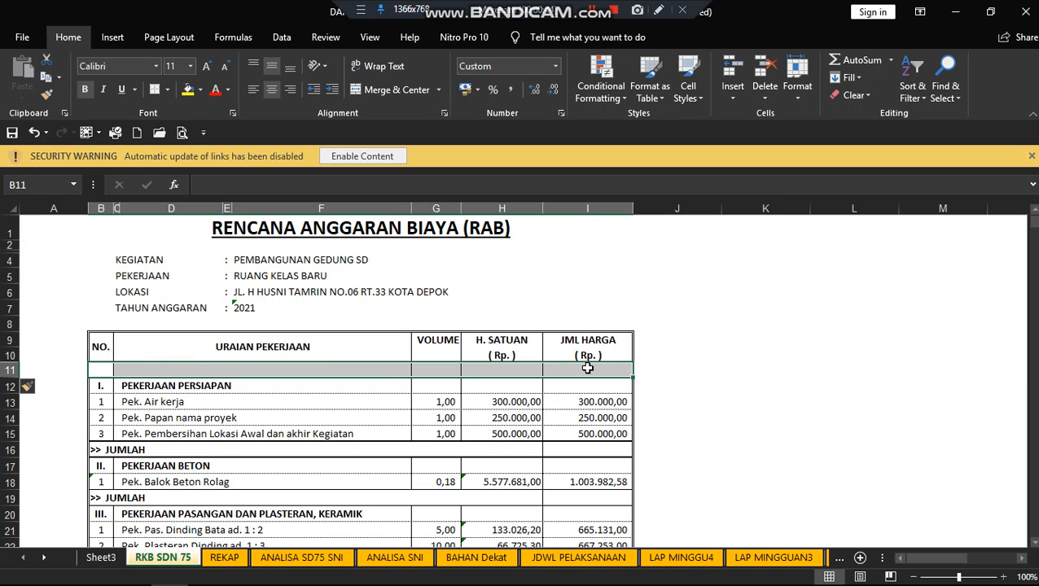
pyautogui.rightClick(587, 368)
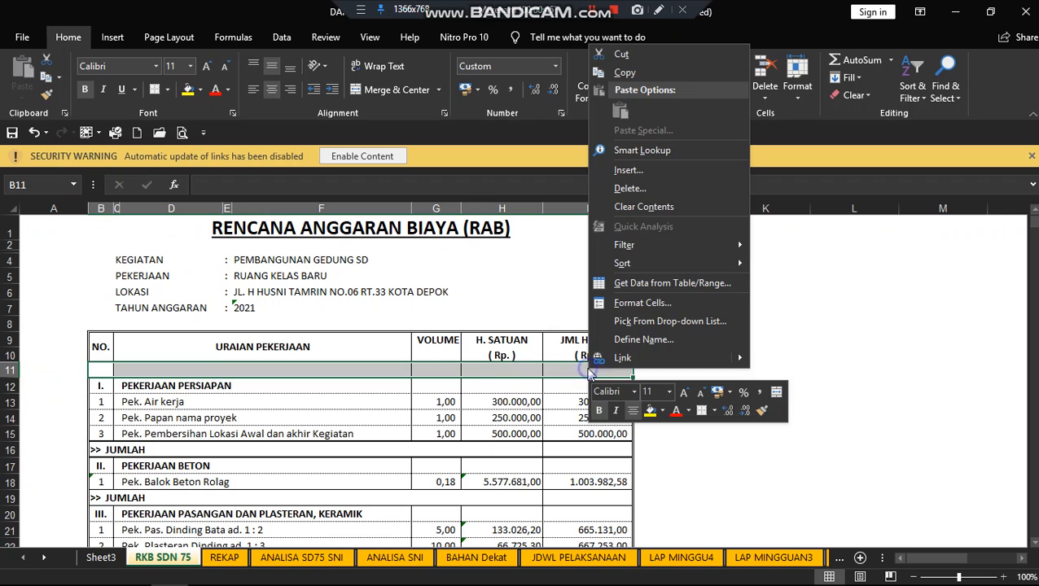
pyautogui.click(632, 308)
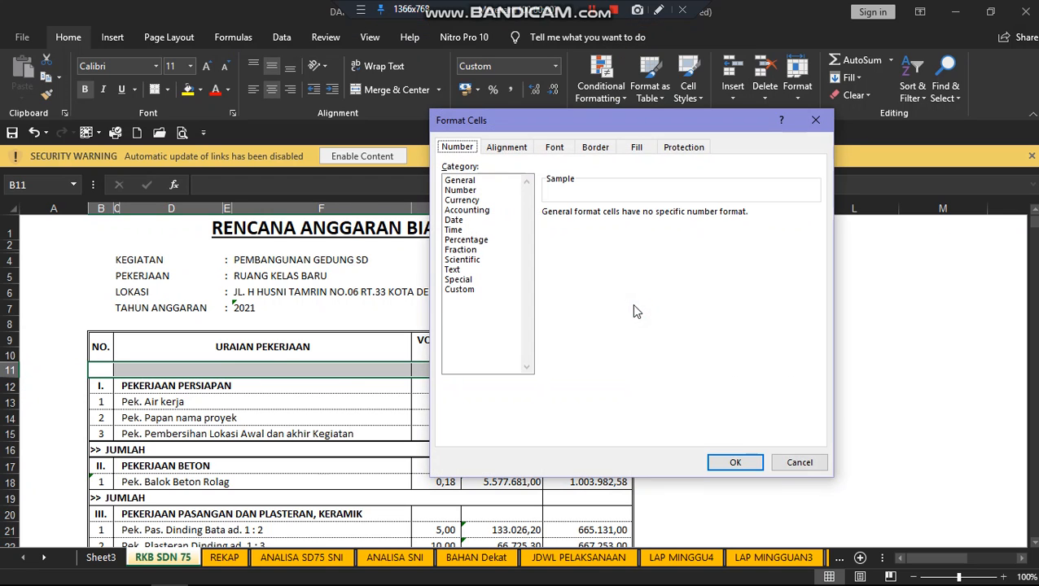
pyautogui.click(597, 147)
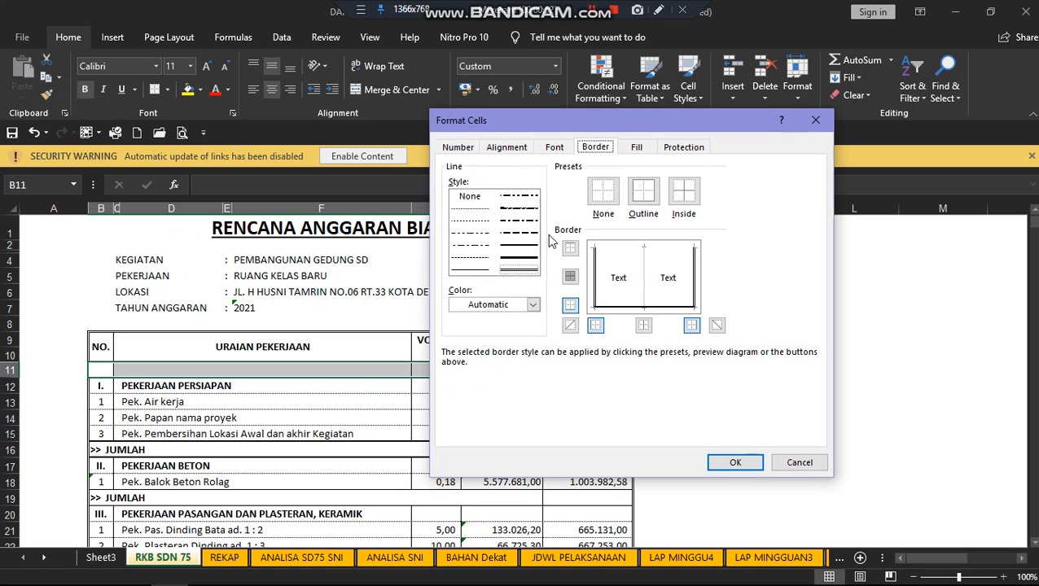
pyautogui.click(618, 248)
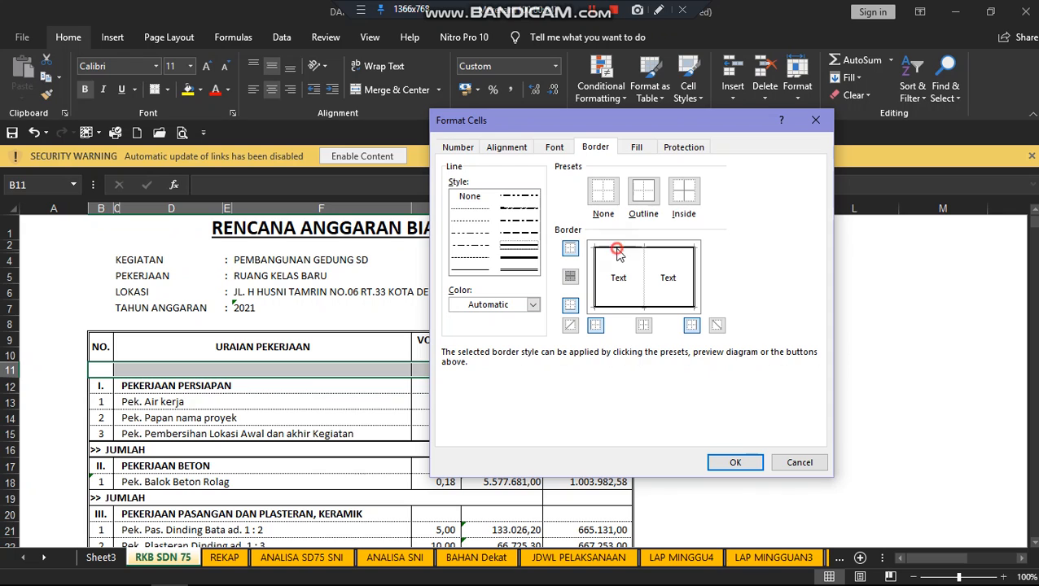
pyautogui.click(737, 463)
pyautogui.click(725, 418)
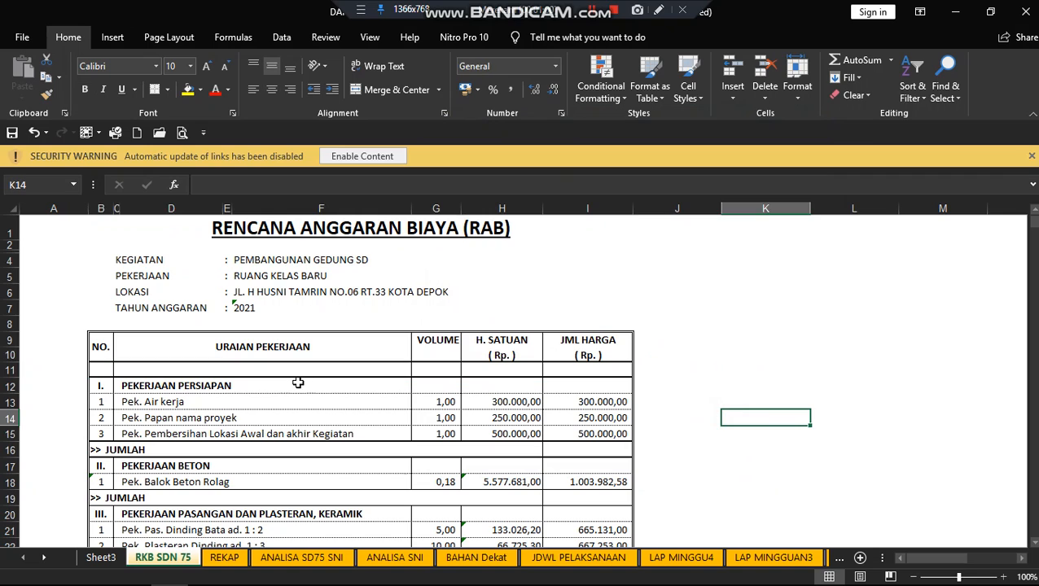
pyautogui.click(269, 367)
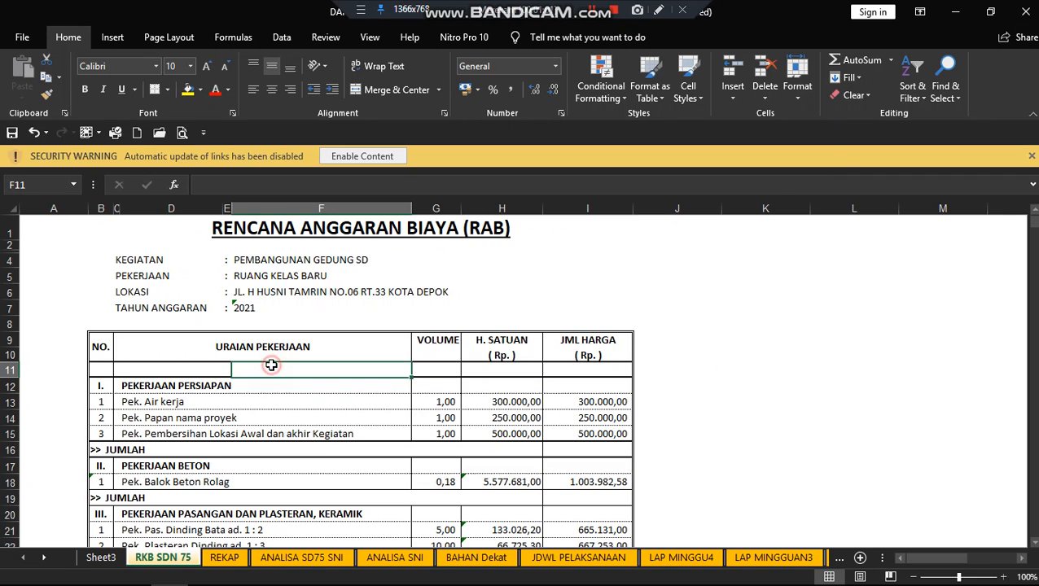
pyautogui.click(186, 366)
pyautogui.click(100, 368)
pyautogui.click(140, 368)
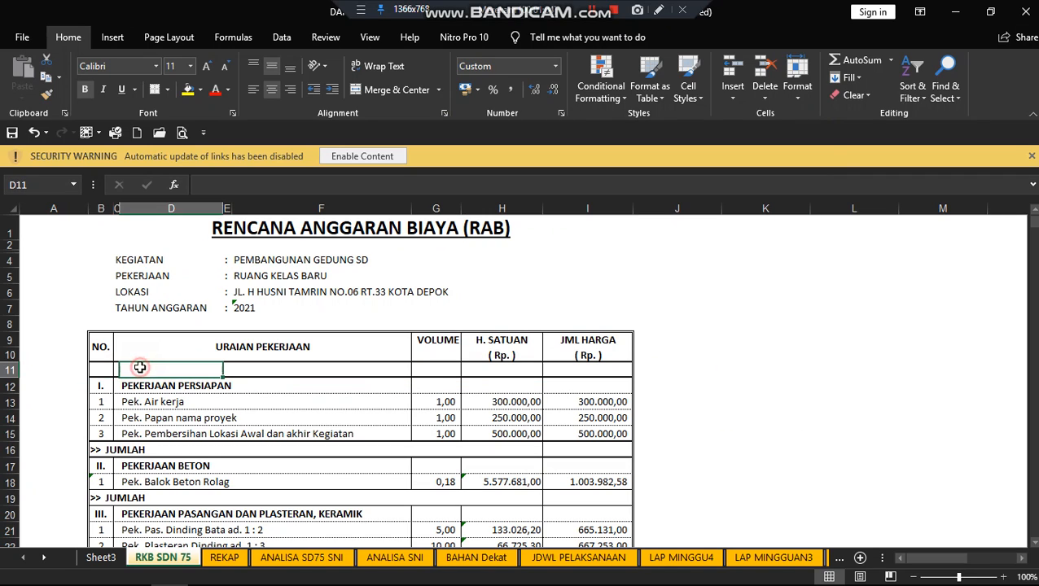
pyautogui.click(422, 369)
pyautogui.click(504, 372)
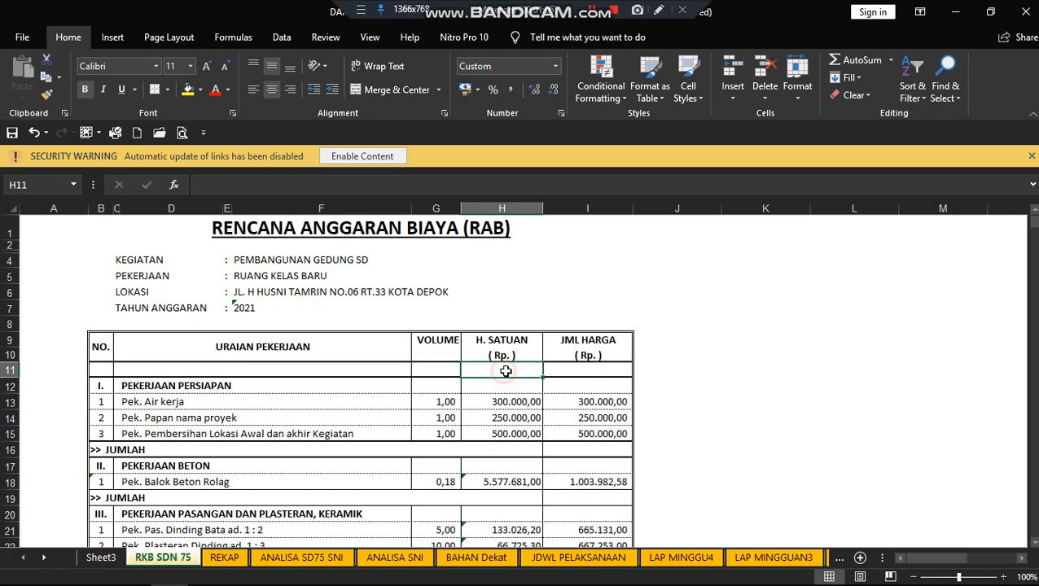
pyautogui.click(568, 371)
pyautogui.click(525, 376)
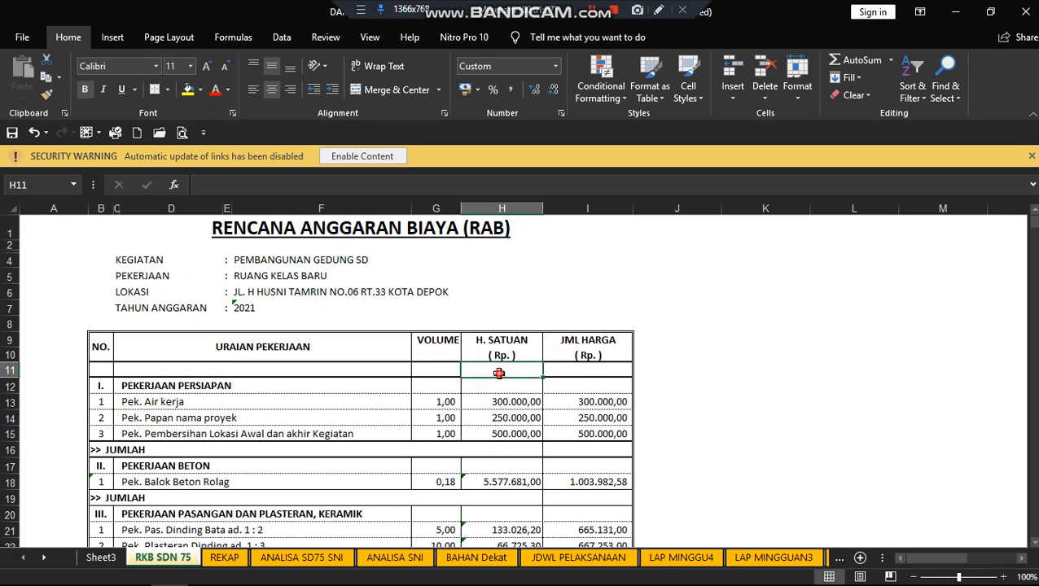
pyautogui.click(440, 370)
pyautogui.click(290, 374)
pyautogui.click(150, 368)
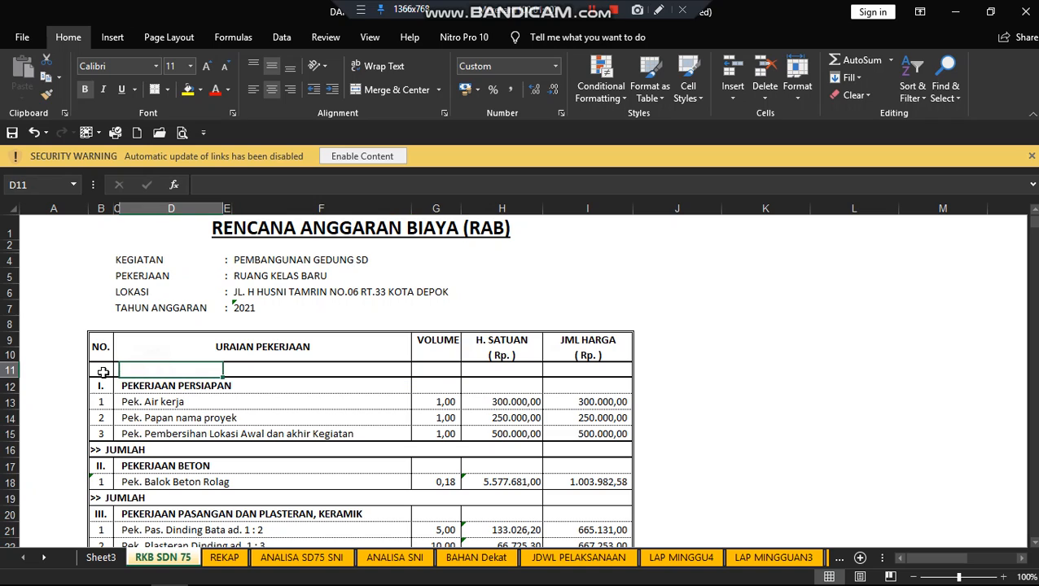
pyautogui.click(102, 371)
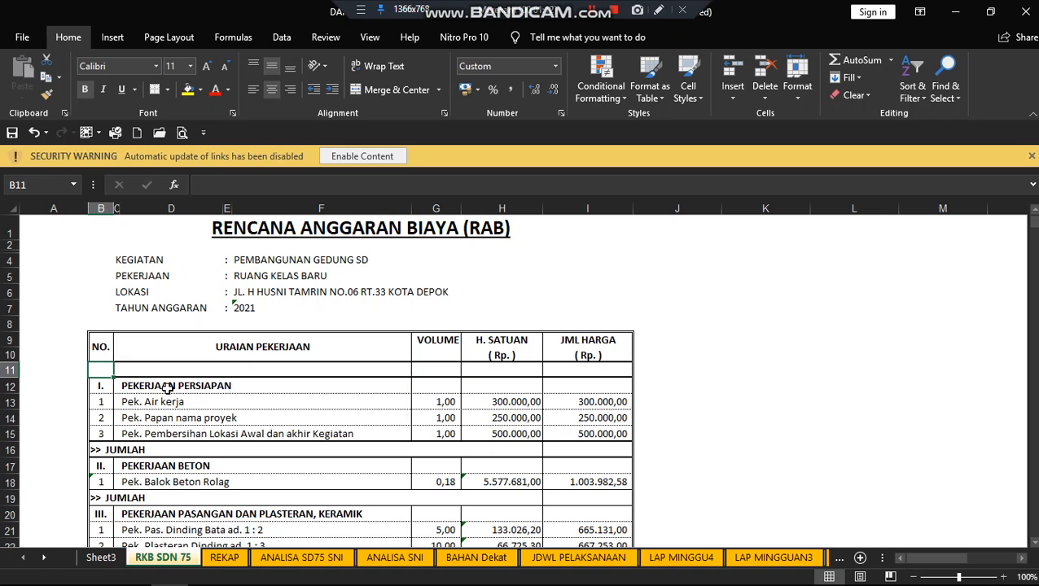
pyautogui.click(127, 368)
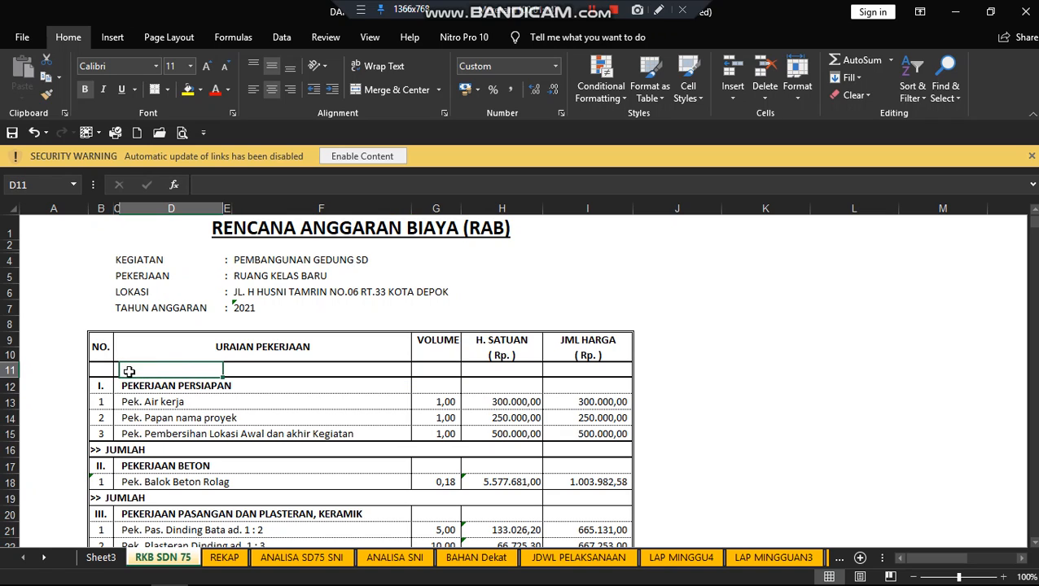
pyautogui.click(104, 370)
# Merge and center cells C11:F11 under the URAIAN PEKERJAAN heading
pyautogui.click(118, 373)
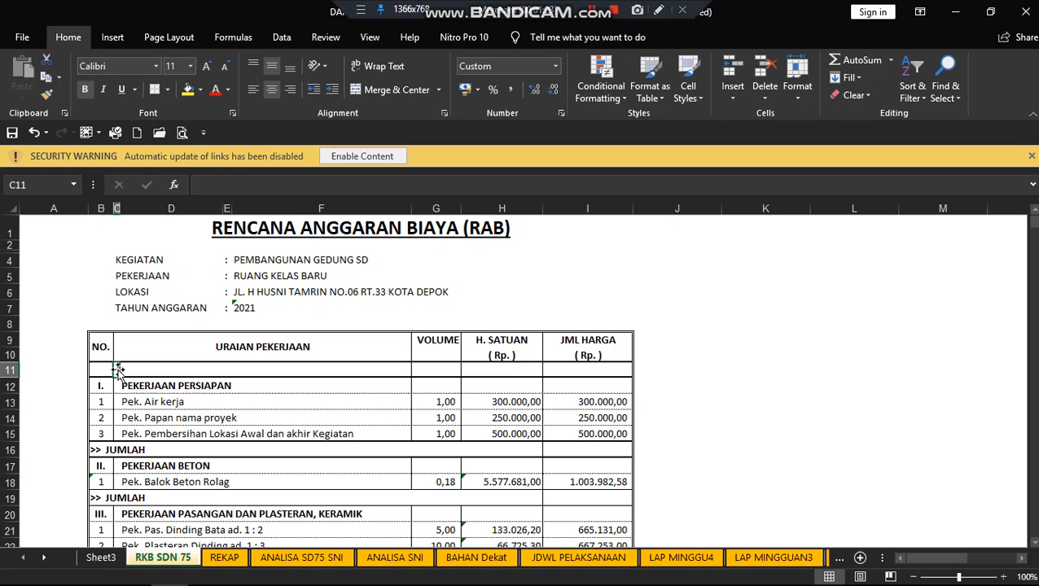
pyautogui.hotkey('shift', 'Right')
pyautogui.hotkey('shift', 'Right')
pyautogui.hotkey('shift', 'Right')
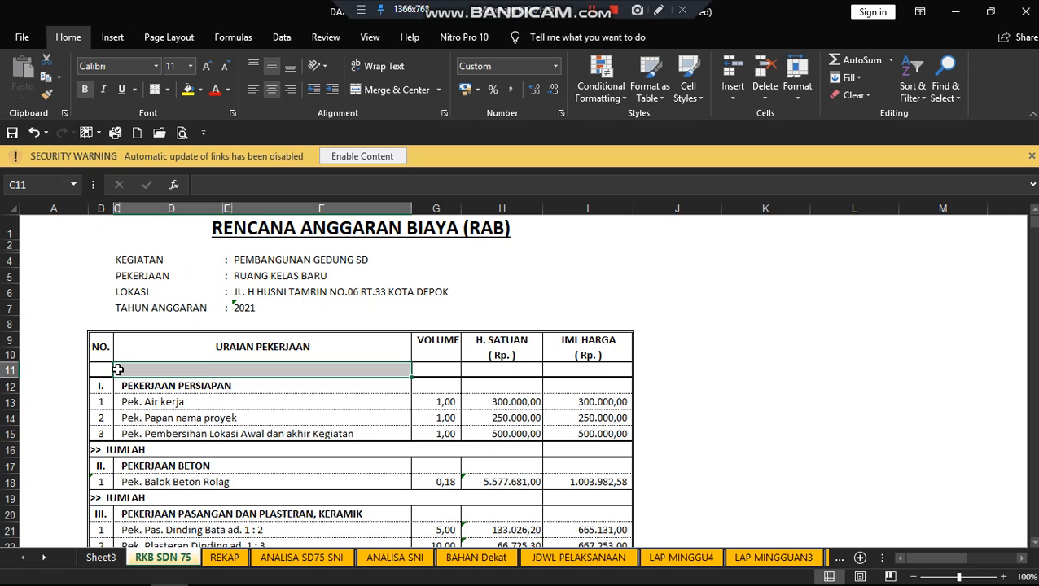
pyautogui.rightClick(196, 371)
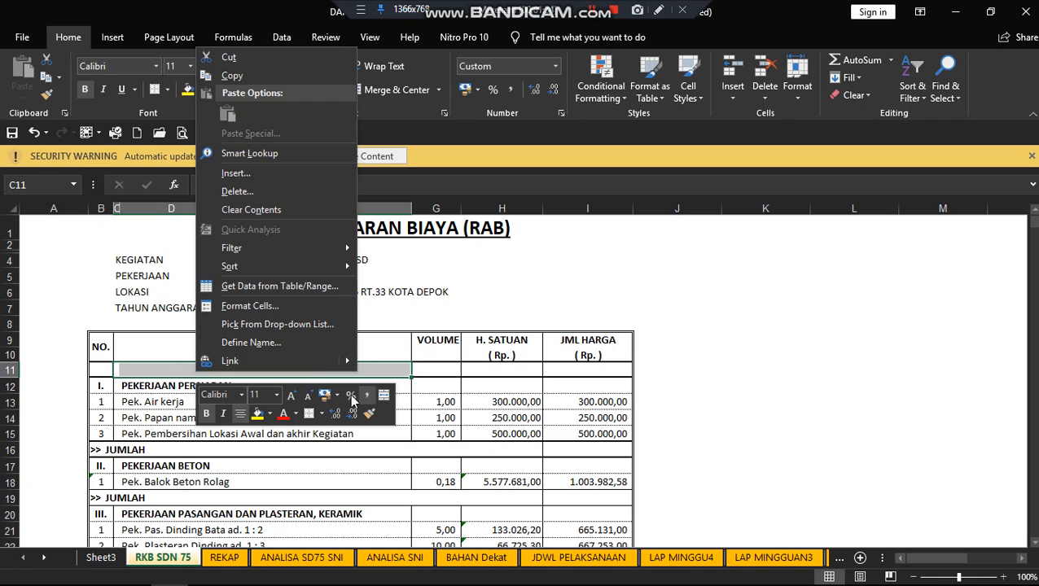
pyautogui.click(385, 398)
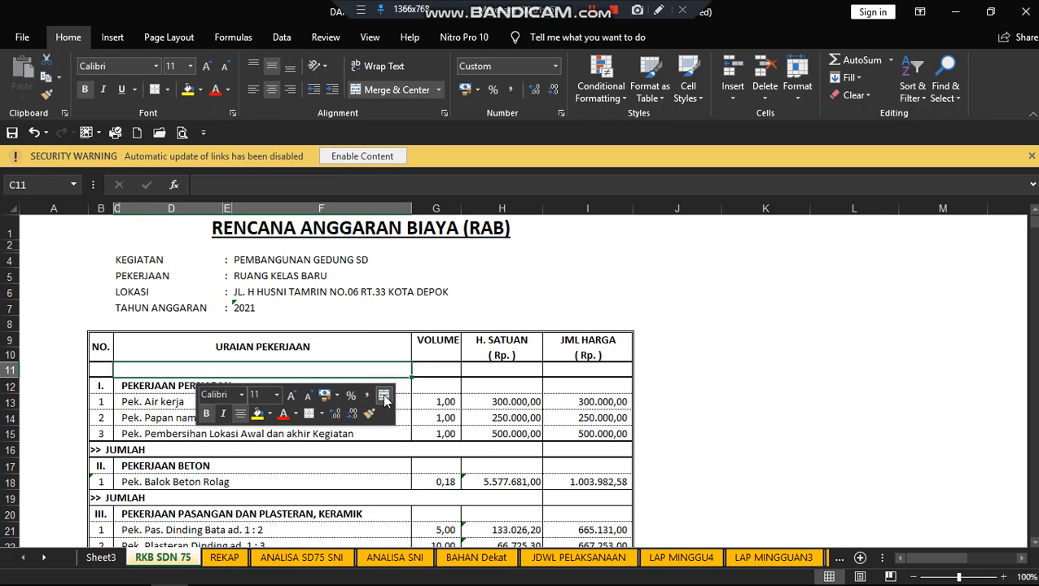
pyautogui.click(202, 342)
# Number the table columns in row 11 with 1, 2, 3, 4 and 5 from NO. through JML HARGA
pyautogui.click(101, 371)
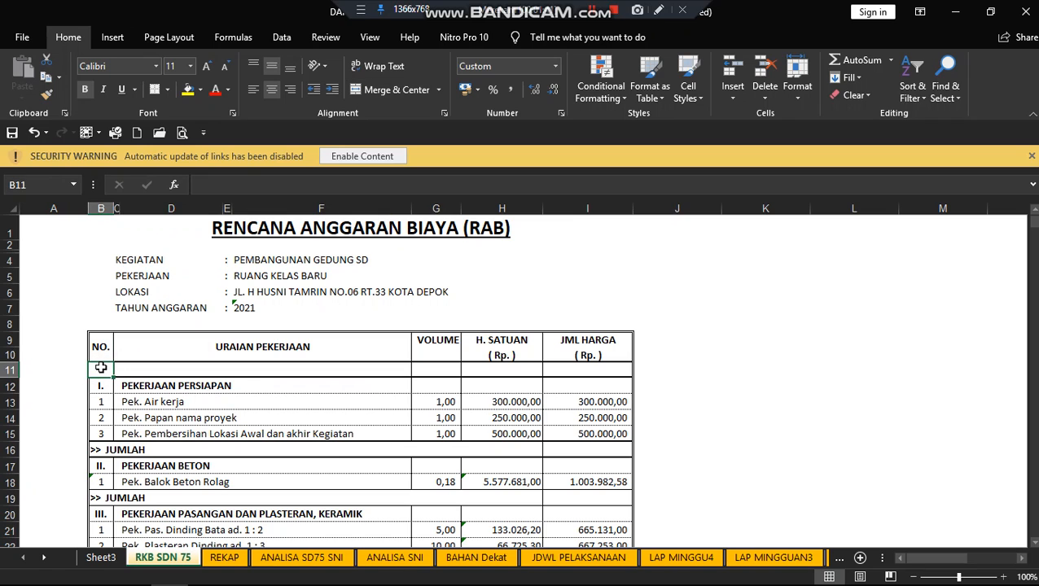
pyautogui.write('1')
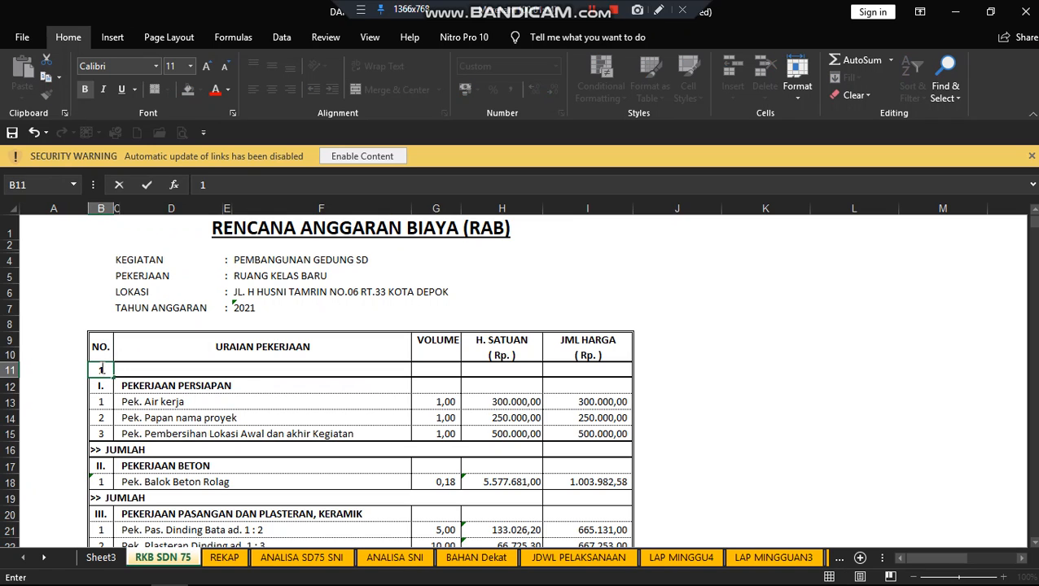
pyautogui.press('Tab')
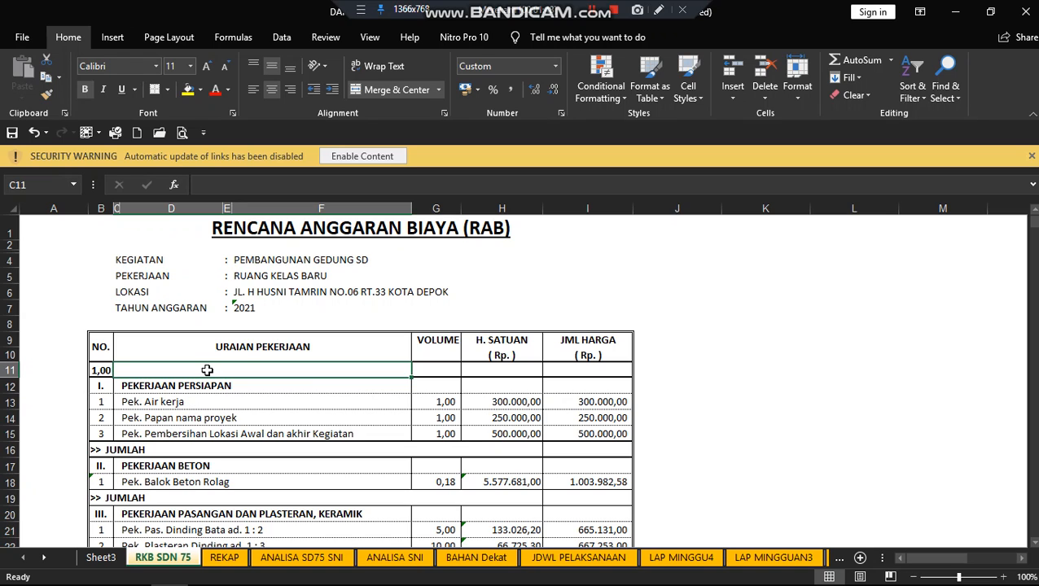
pyautogui.write('2')
pyautogui.press('Tab')
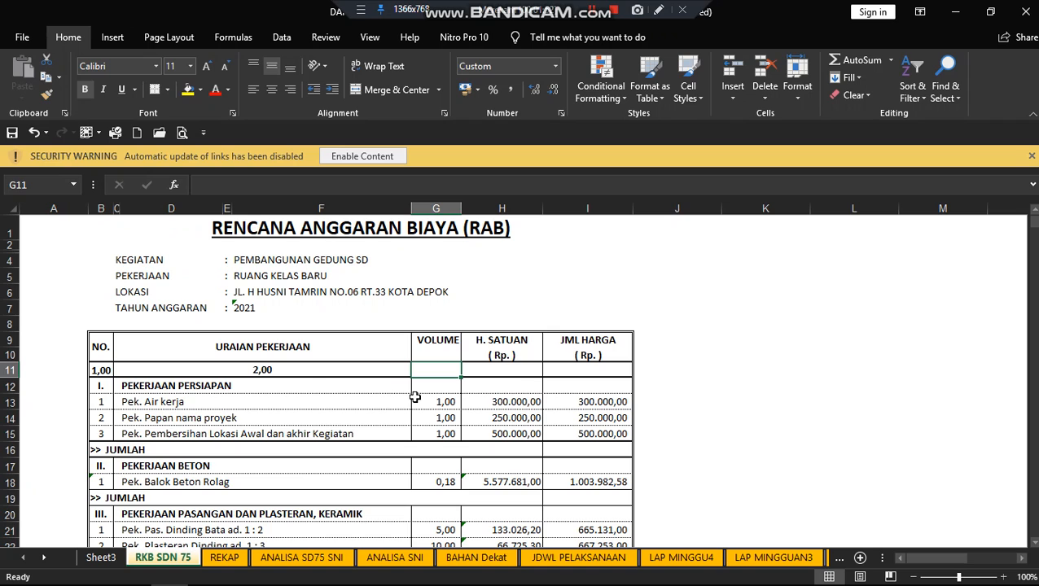
pyautogui.write('3')
pyautogui.press('Tab')
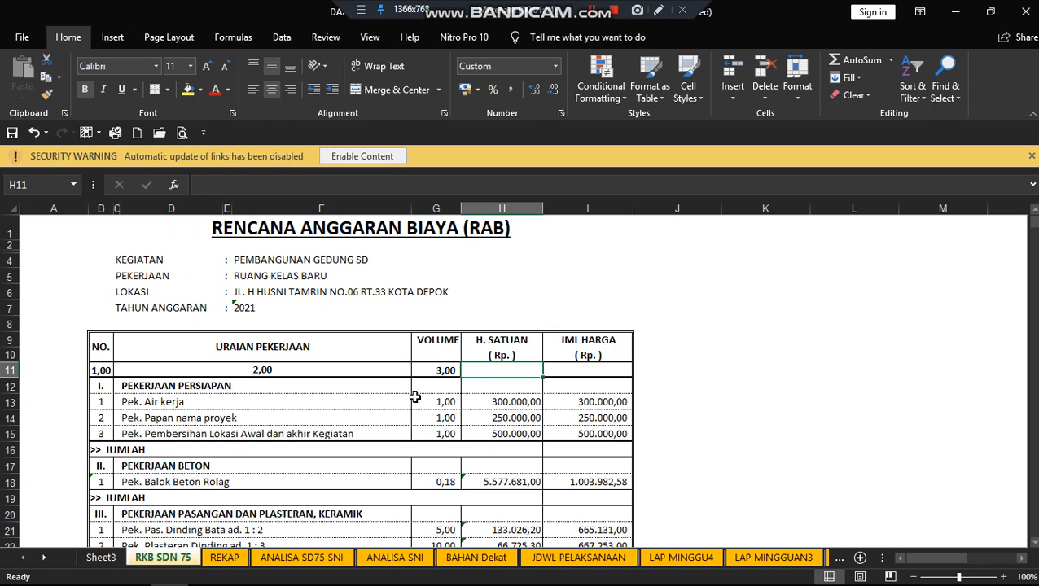
pyautogui.write('4')
pyautogui.press('Tab')
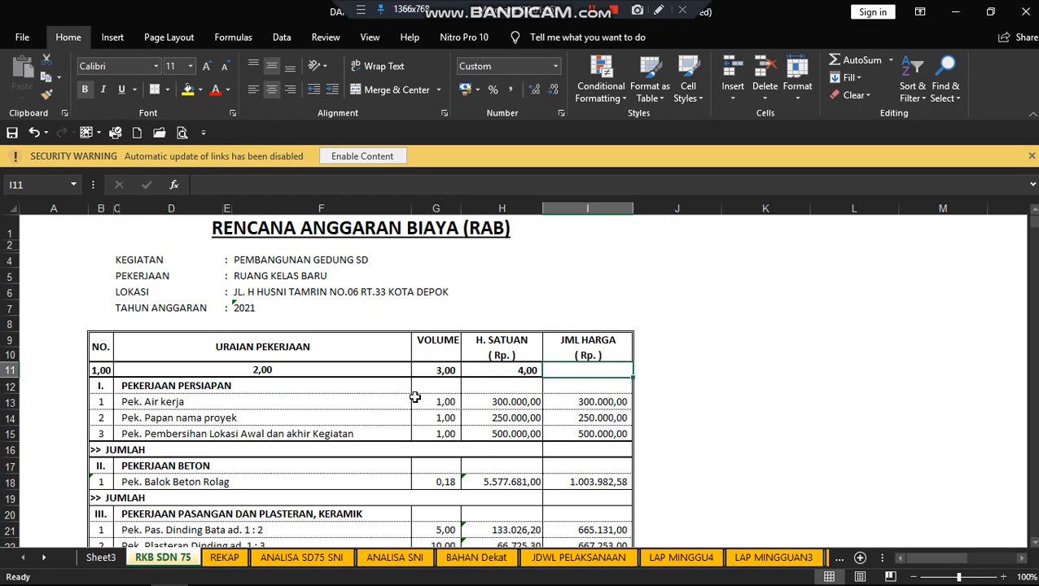
pyautogui.write('5')
pyautogui.press('Tab')
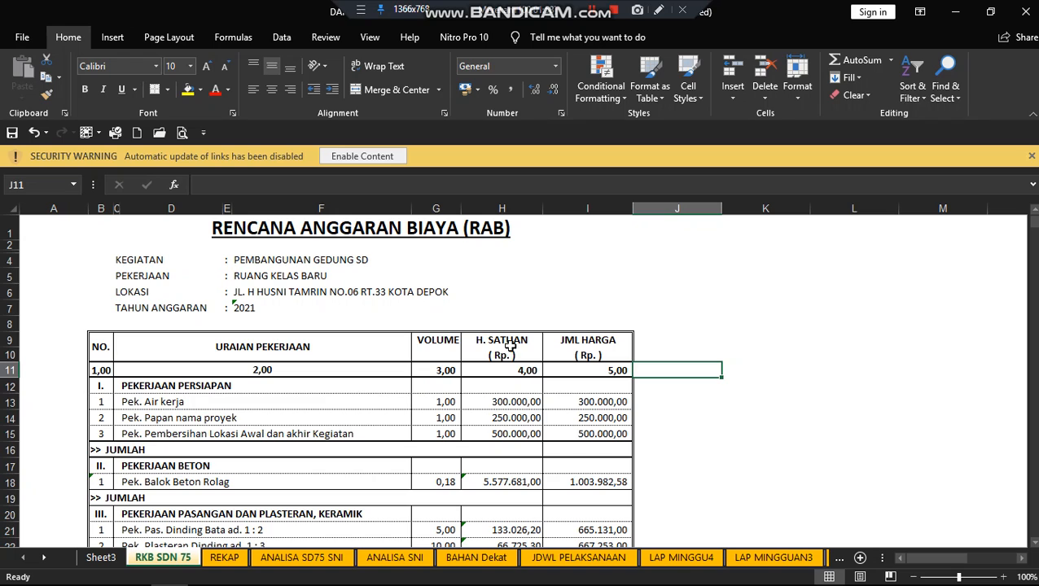
# Reduce the column numbers in B11:I11 to zero decimal places
pyautogui.moveTo(105, 373); pyautogui.dragTo(585, 368)
pyautogui.rightClick(587, 371)
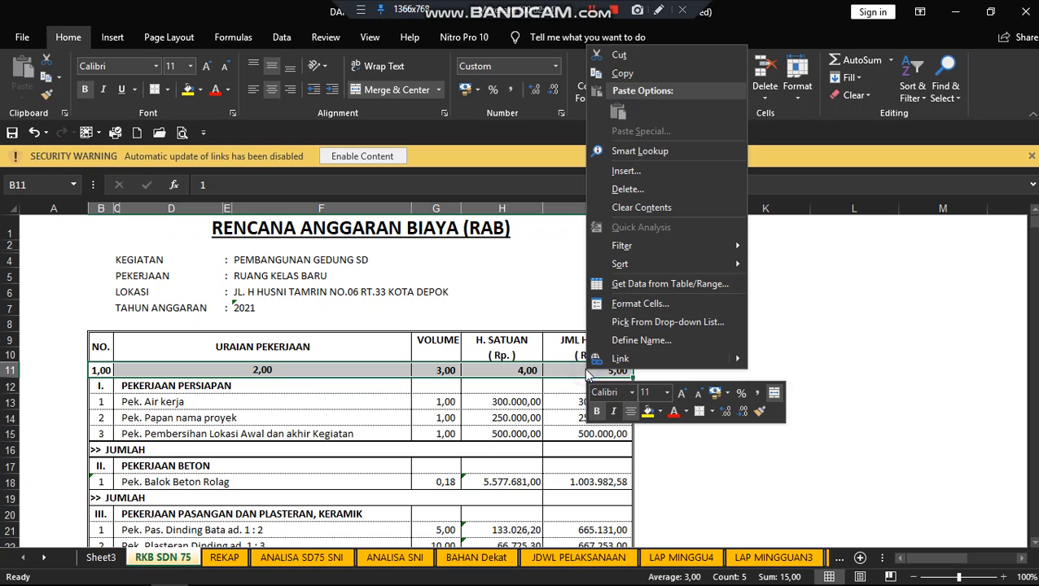
pyautogui.click(743, 413)
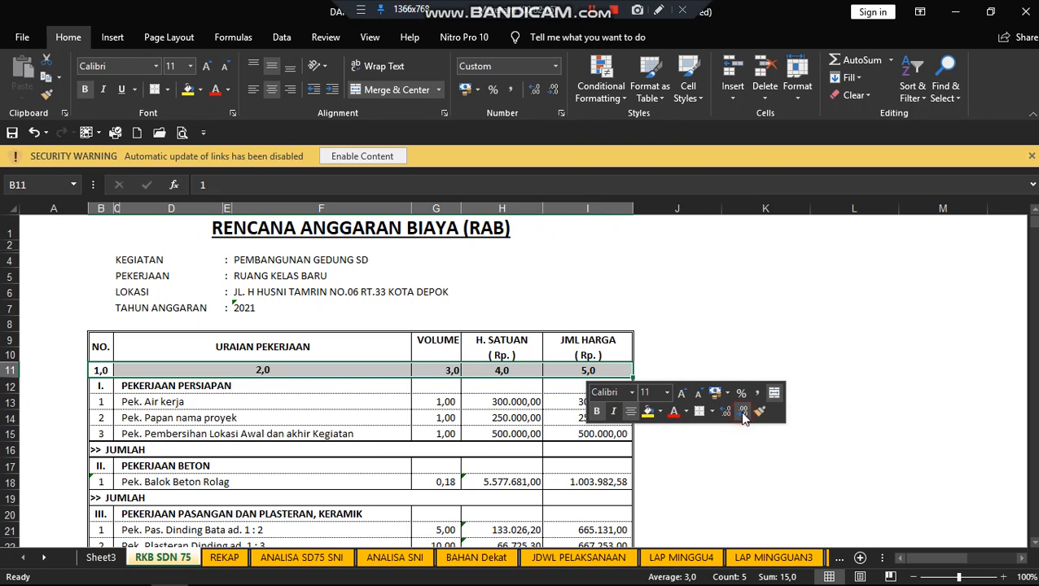
pyautogui.click(743, 412)
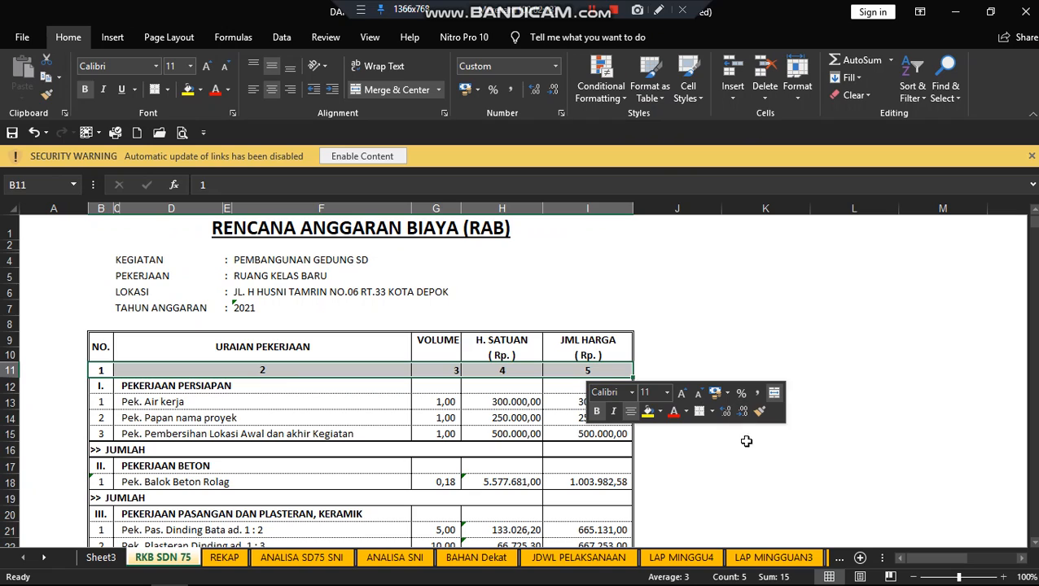
pyautogui.click(751, 476)
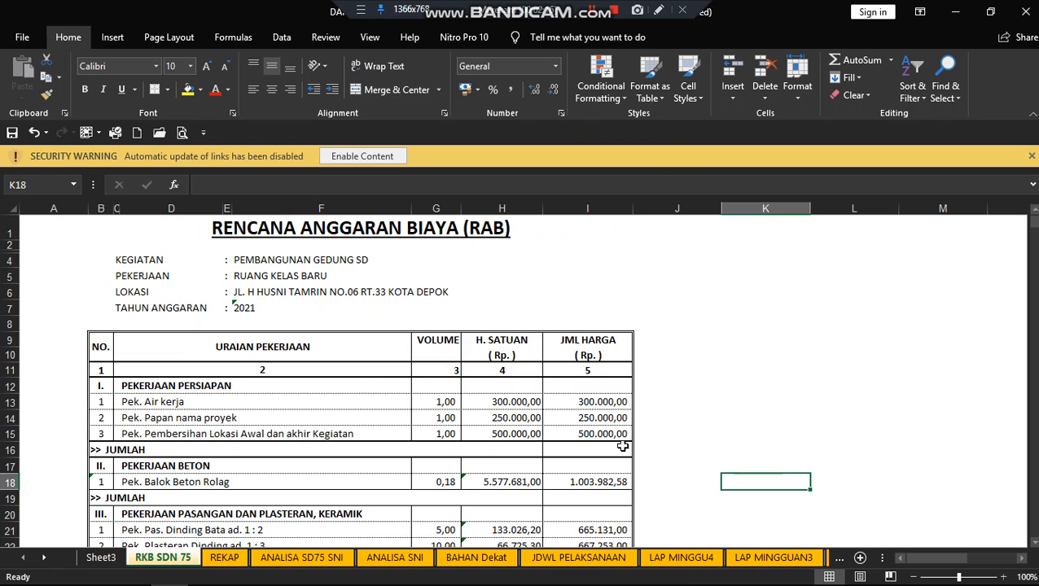
# Center the column numbers in B11:I11 horizontally
pyautogui.click(104, 372)
pyautogui.moveTo(103, 371); pyautogui.dragTo(559, 371)
pyautogui.click(272, 89)
pyautogui.click(272, 91)
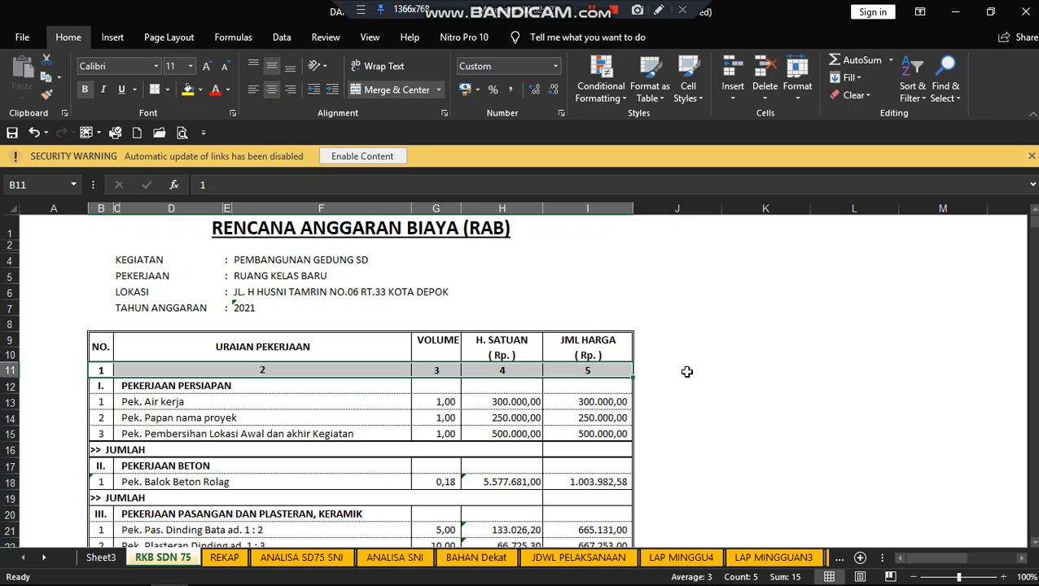
pyautogui.click(738, 398)
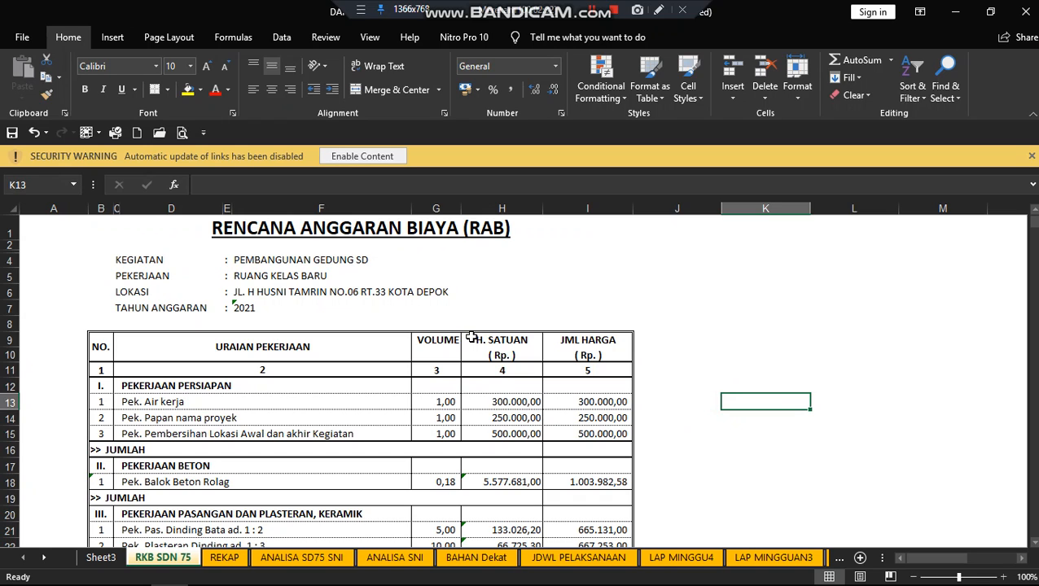
# Insert a new column before the H. SATUAN column
pyautogui.click(478, 210)
pyautogui.rightClick(481, 211)
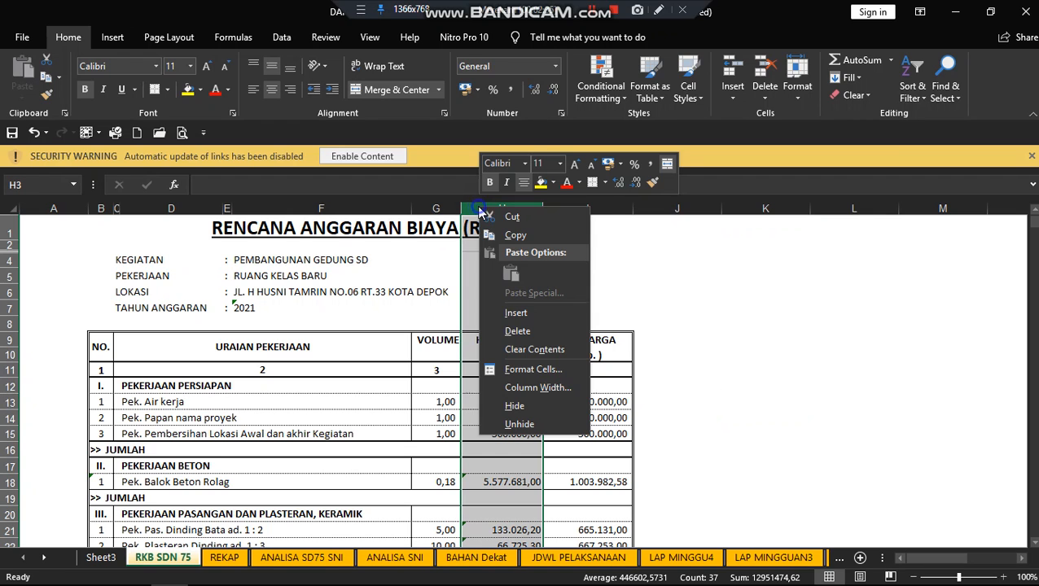
pyautogui.click(522, 314)
pyautogui.click(533, 416)
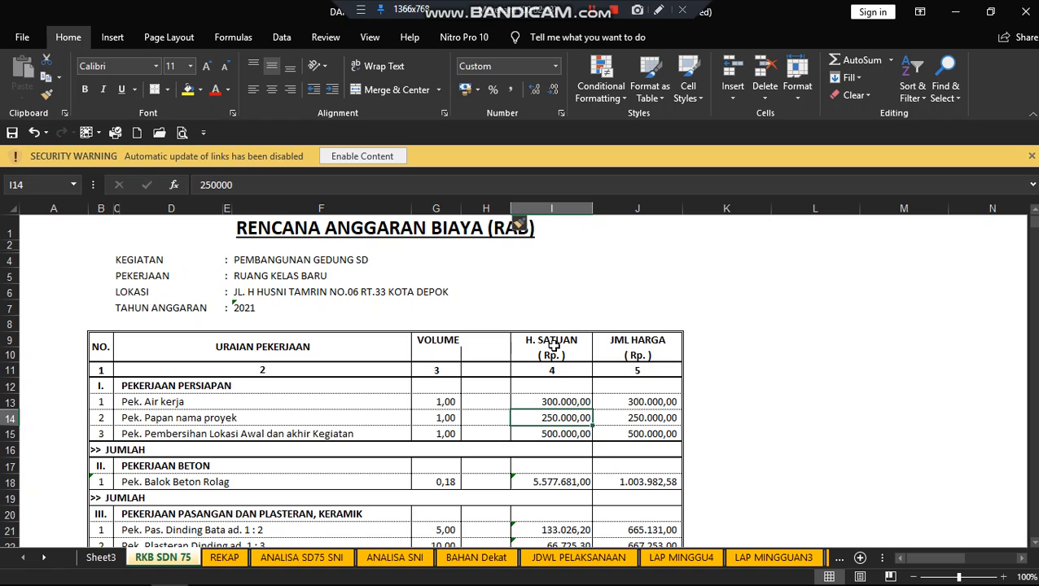
pyautogui.moveTo(553, 346); pyautogui.dragTo(481, 345)
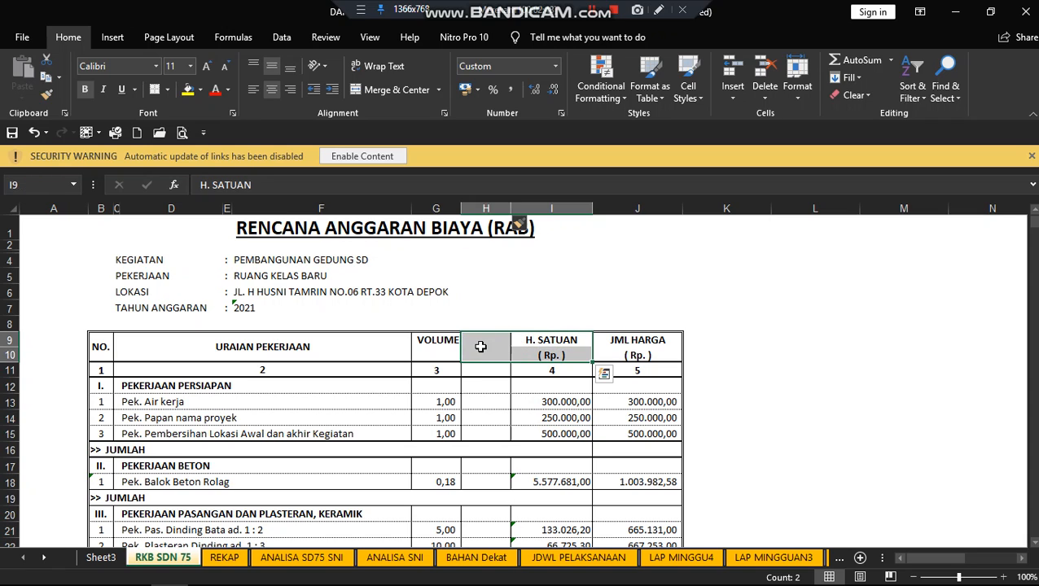
pyautogui.rightClick(481, 347)
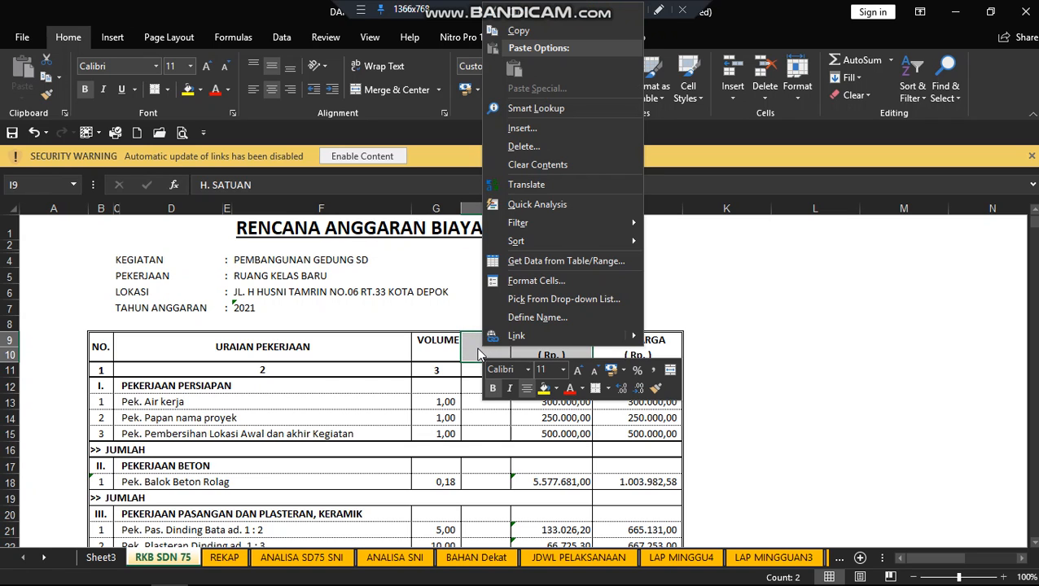
pyautogui.press('Escape')
# Merge and center H9:I10 so the H. SATUAN heading spans the new column, accepting the loss of the other values
pyautogui.moveTo(476, 344); pyautogui.dragTo(554, 355)
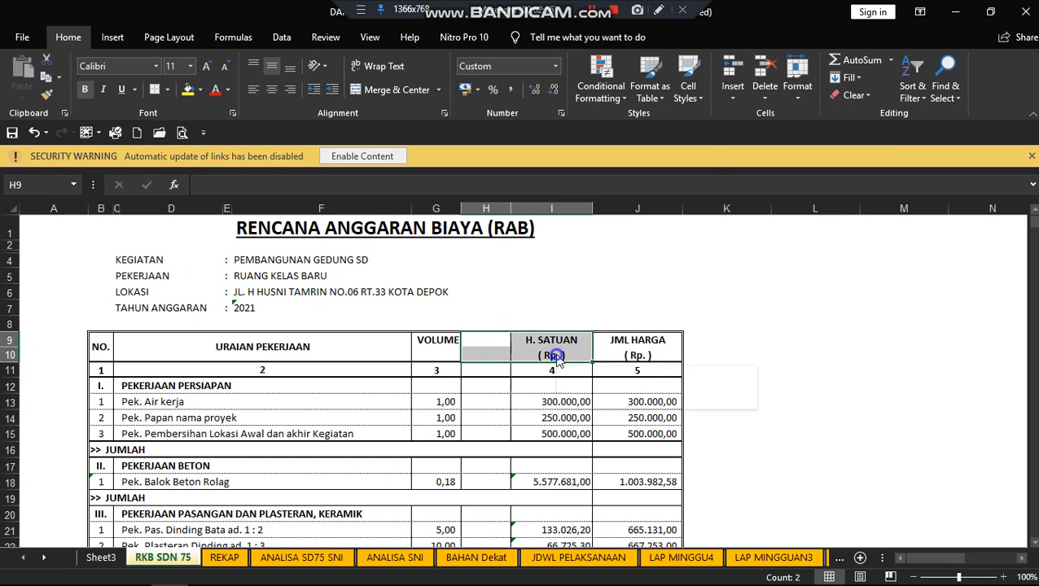
pyautogui.rightClick(554, 355)
pyautogui.click(746, 378)
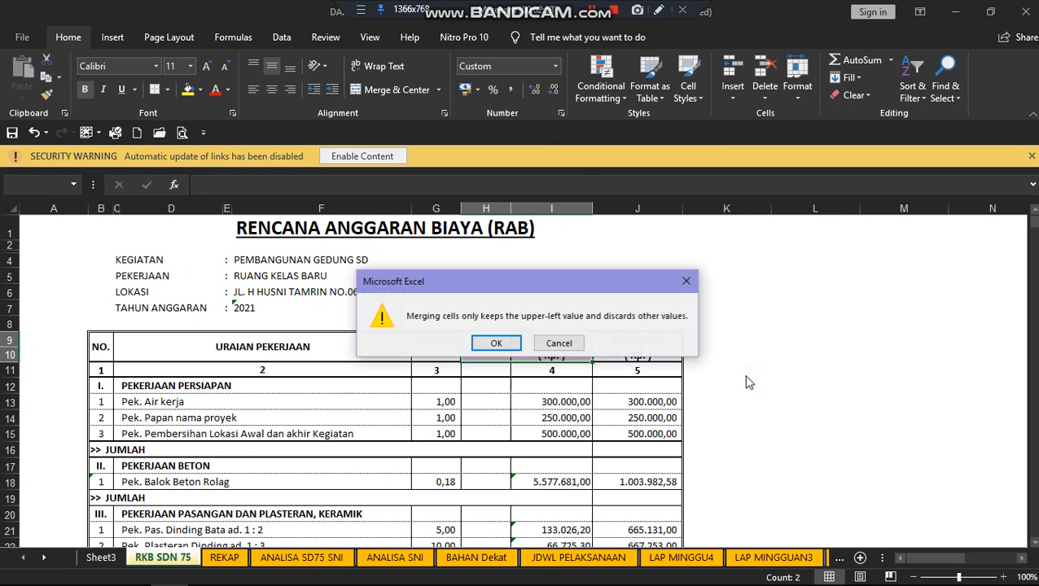
pyautogui.click(490, 344)
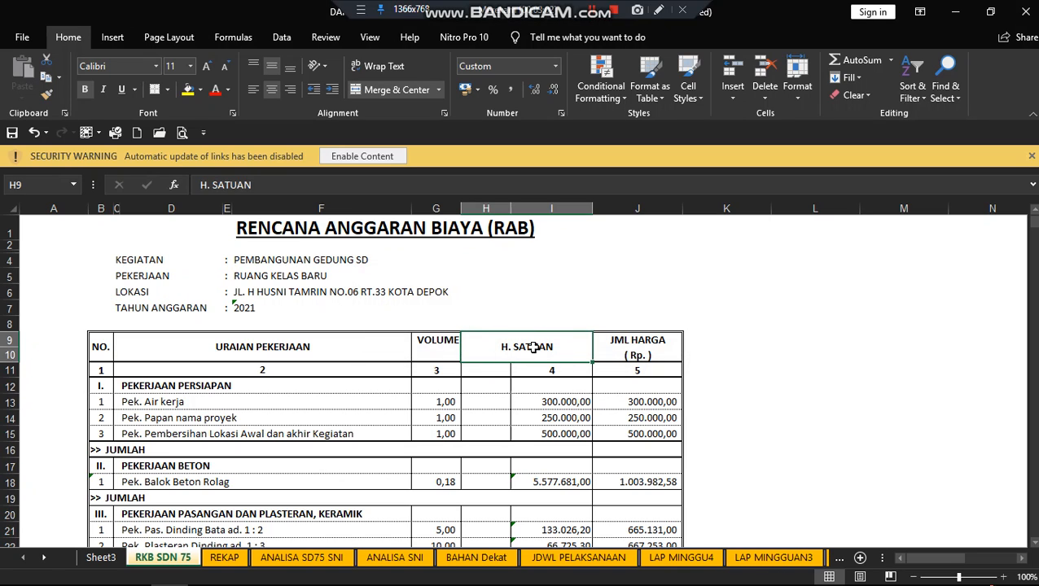
# Add (Rp) to the merged H. SATUAN heading in H9
pyautogui.click(263, 184)
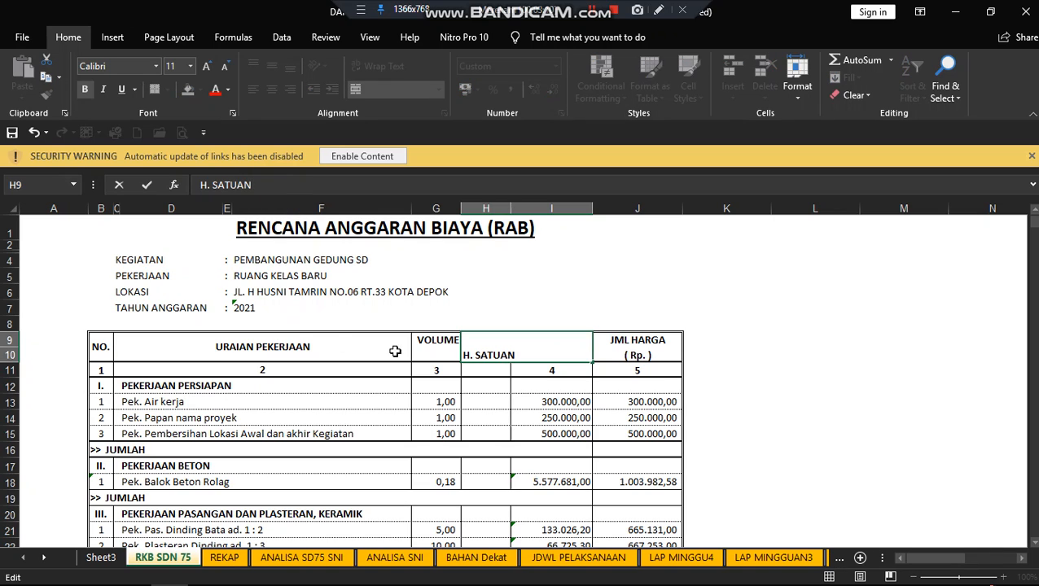
pyautogui.moveTo(455, 417); pyautogui.dragTo(485, 417)
pyautogui.click(517, 350)
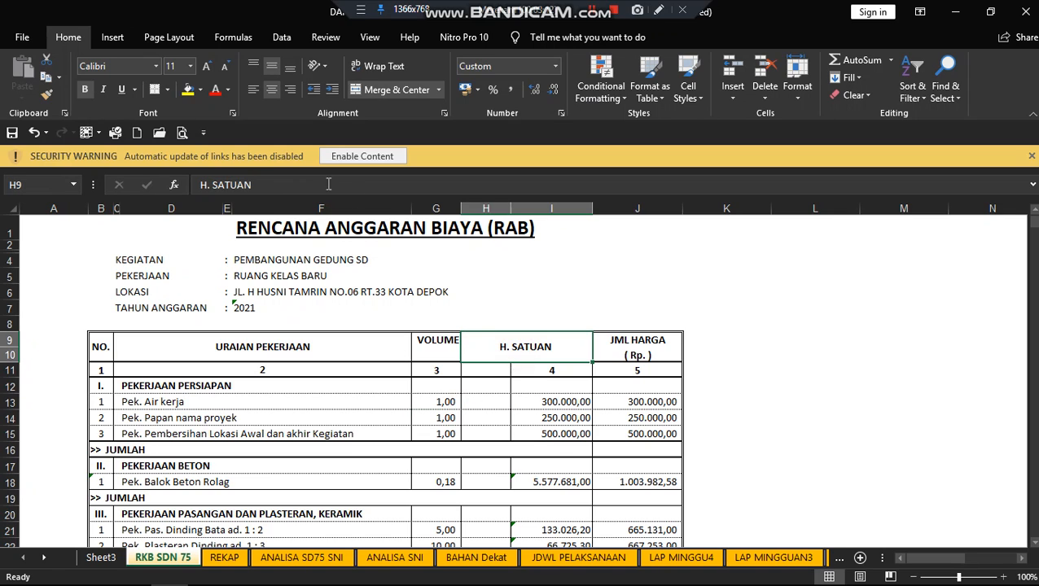
pyautogui.click(263, 185)
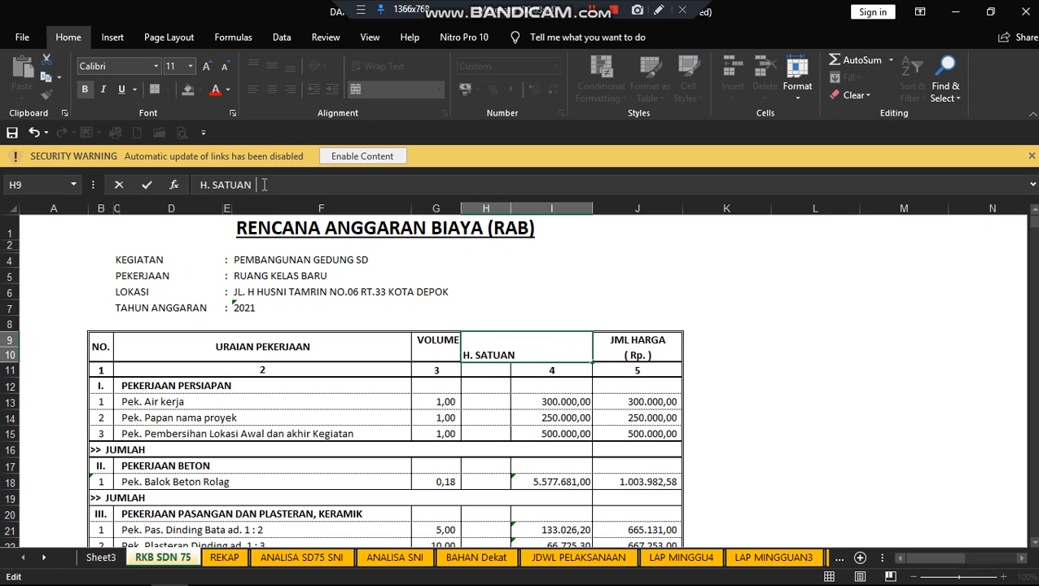
pyautogui.write('(')
pyautogui.press('capslock')
pyautogui.write('rP')
pyautogui.press('capslock')
pyautogui.write('p)')
pyautogui.click(466, 435)
# Merge and center H11:I11 so the column number 4 spans both H. SATUAN columns
pyautogui.moveTo(492, 373); pyautogui.dragTo(540, 371)
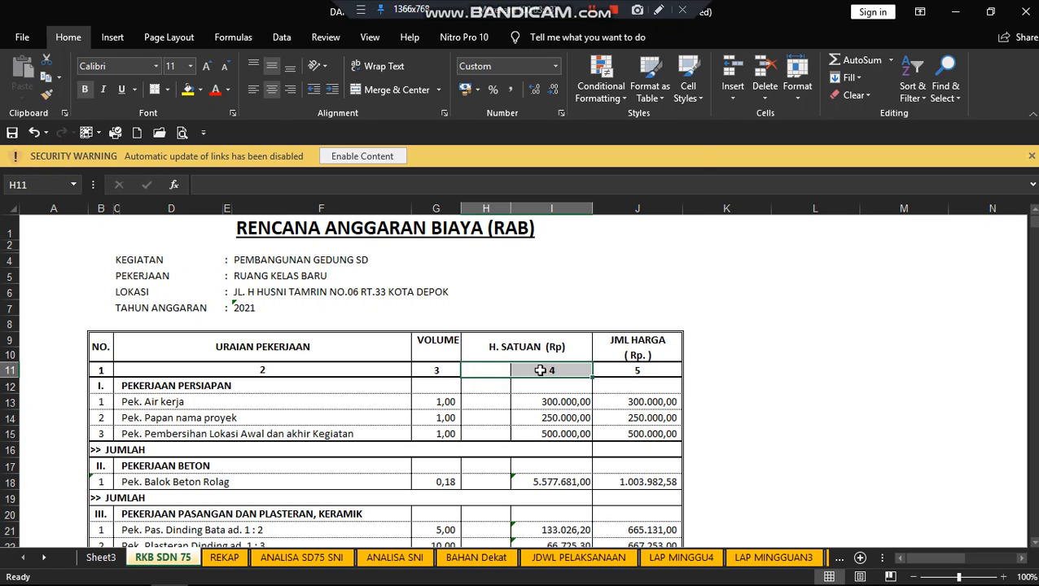
pyautogui.rightClick(541, 371)
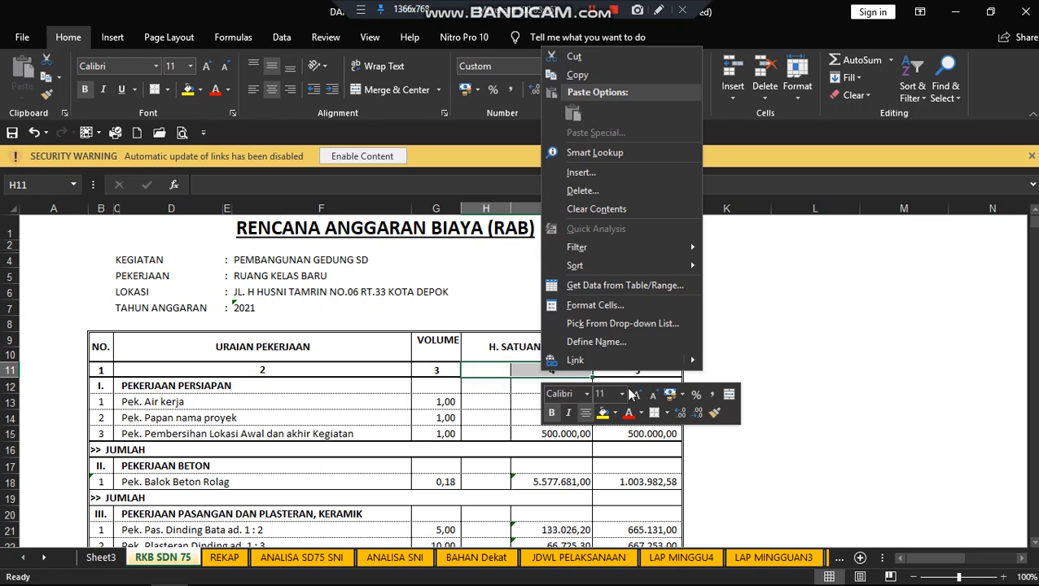
pyautogui.click(729, 395)
# Remove the right-hand border from cells H12:H52 and narrow column I slightly
pyautogui.moveTo(489, 386); pyautogui.dragTo(491, 539)
pyautogui.moveTo(492, 581); pyautogui.dragTo(485, 448)
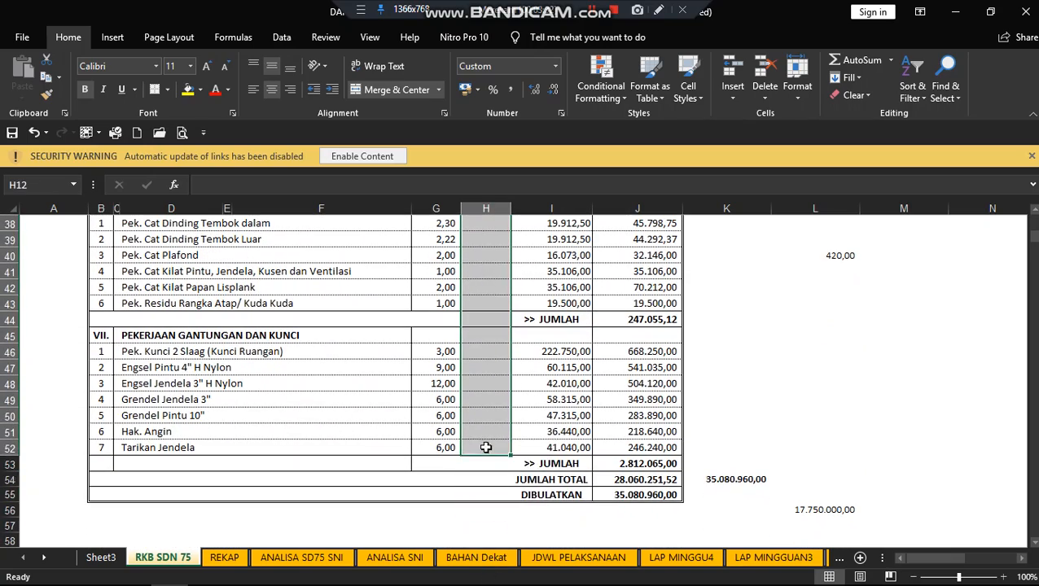
pyautogui.rightClick(485, 384)
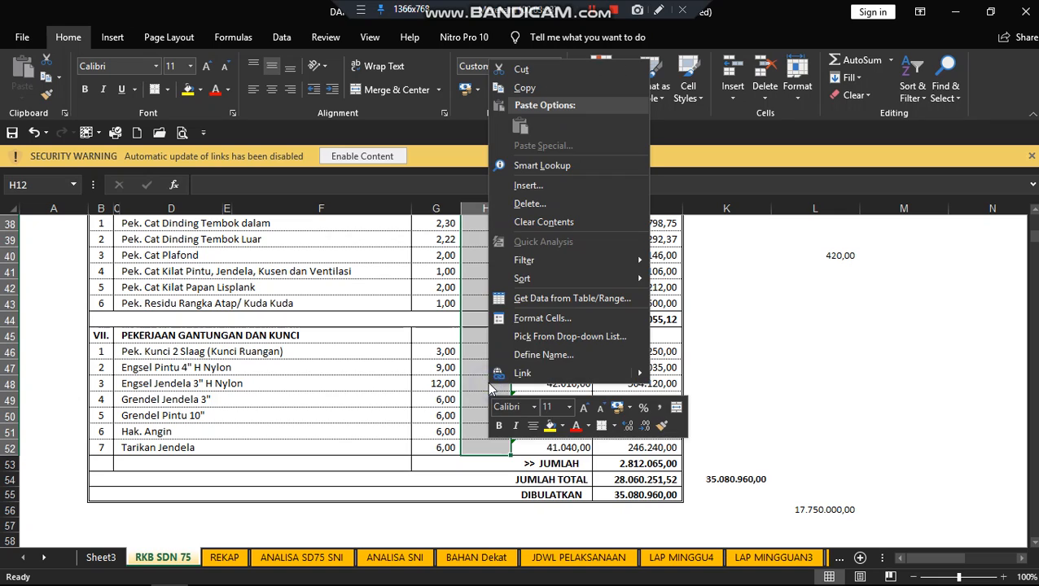
pyautogui.click(535, 320)
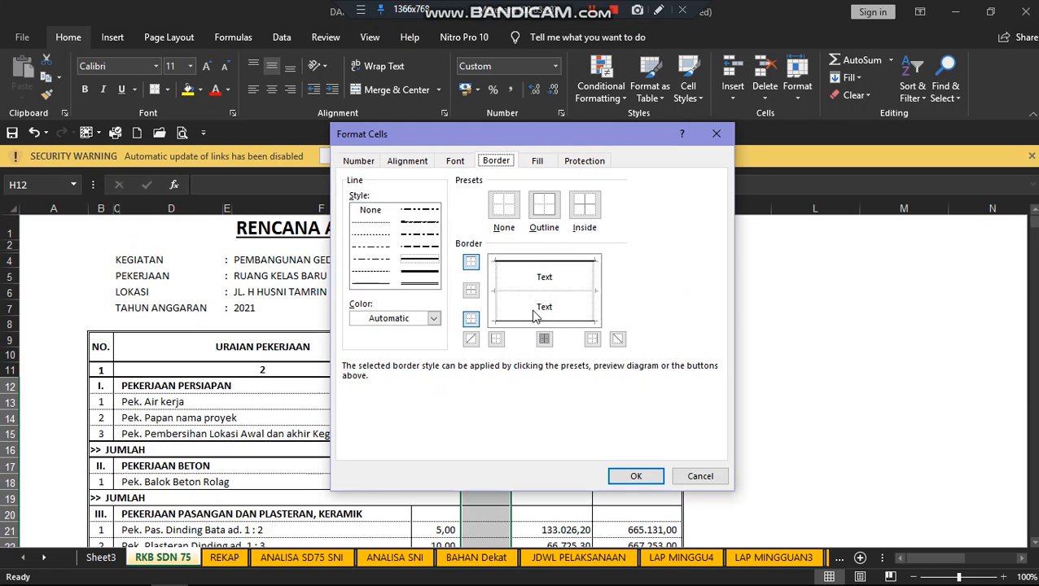
pyautogui.click(594, 286)
pyautogui.click(636, 477)
pyautogui.click(754, 385)
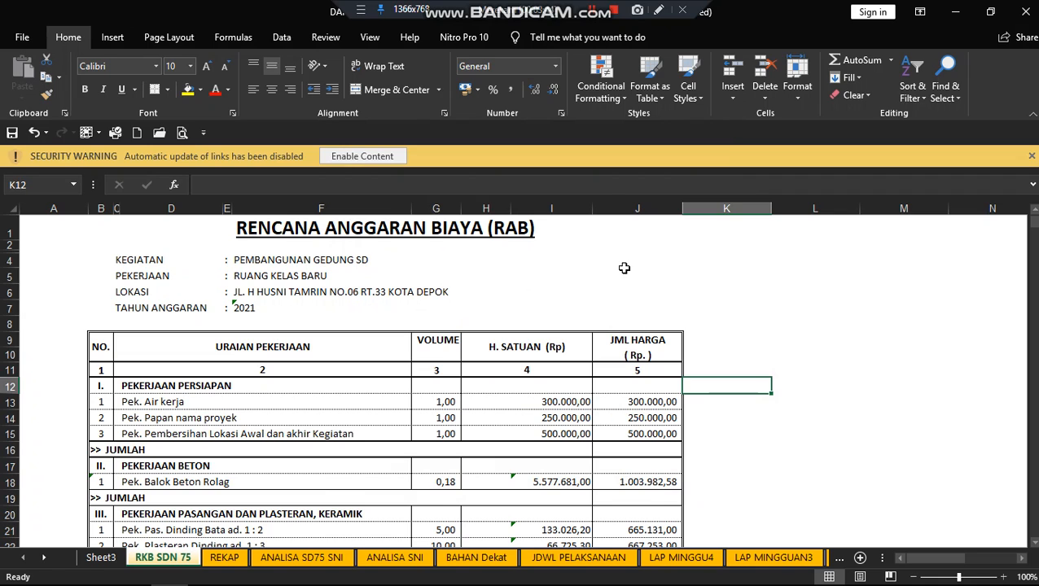
pyautogui.moveTo(592, 209)
pyautogui.mouseDown()
pyautogui.moveTo(568, 215)
pyautogui.moveTo(581, 216)
pyautogui.mouseUp()
# Enter Rp in cell H12
pyautogui.click(488, 388)
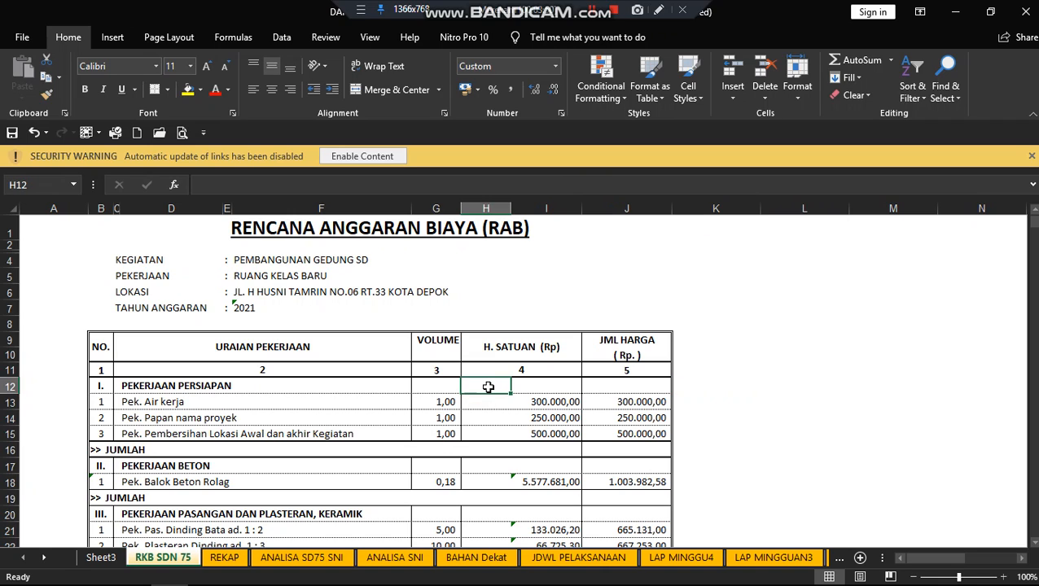
pyautogui.write('R')
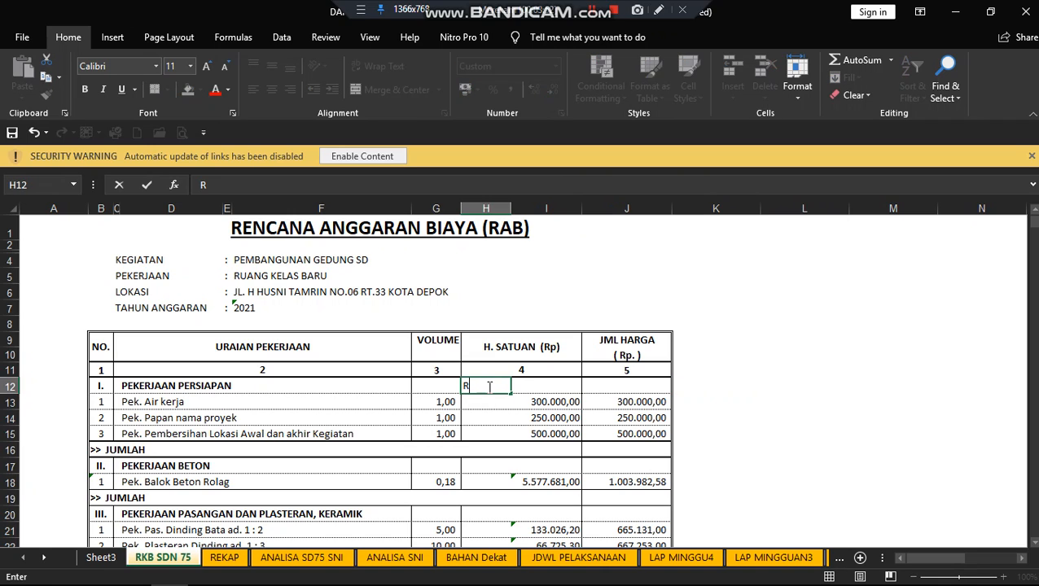
pyautogui.write('p')
pyautogui.click(489, 431)
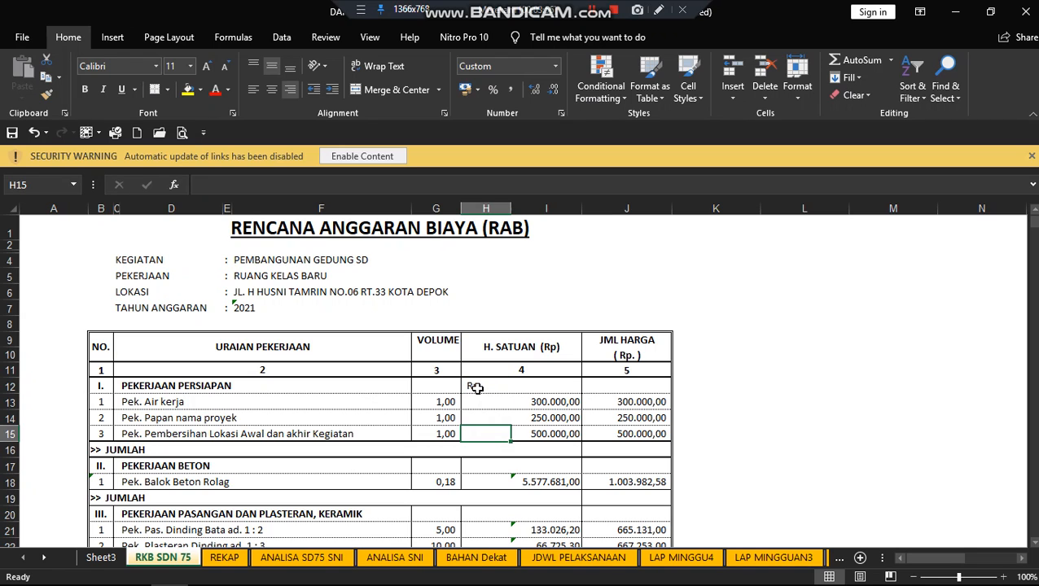
# Fill Rp from H12 down to H15 and clear the entry in H12
pyautogui.click(475, 389)
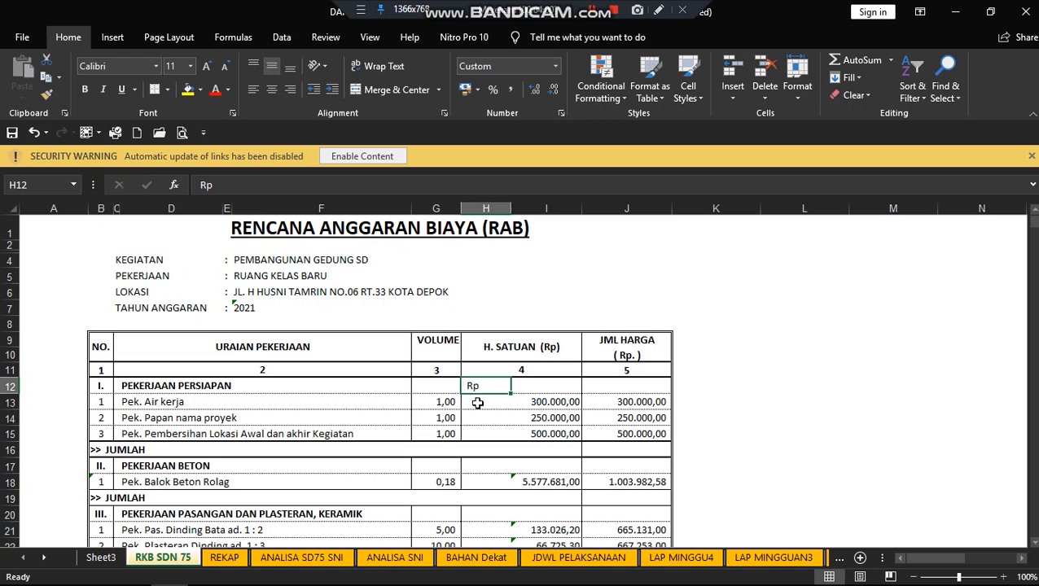
pyautogui.moveTo(511, 394); pyautogui.dragTo(515, 440)
pyautogui.click(516, 481)
pyautogui.click(500, 388)
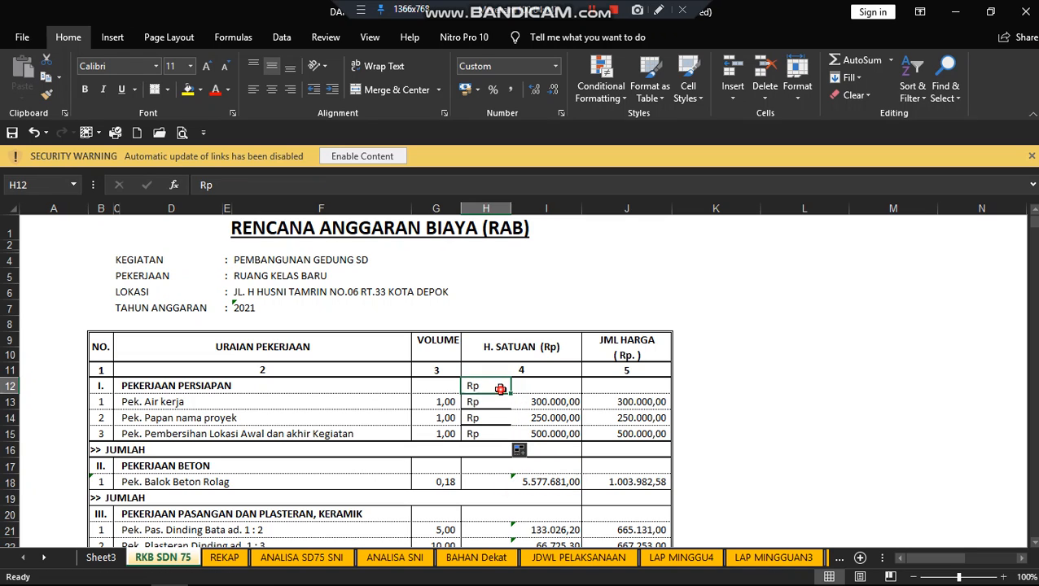
# Apply thin dotted lines to the upper, inner and lower horizontal borders of H13:H15
pyautogui.moveTo(492, 401); pyautogui.dragTo(495, 431)
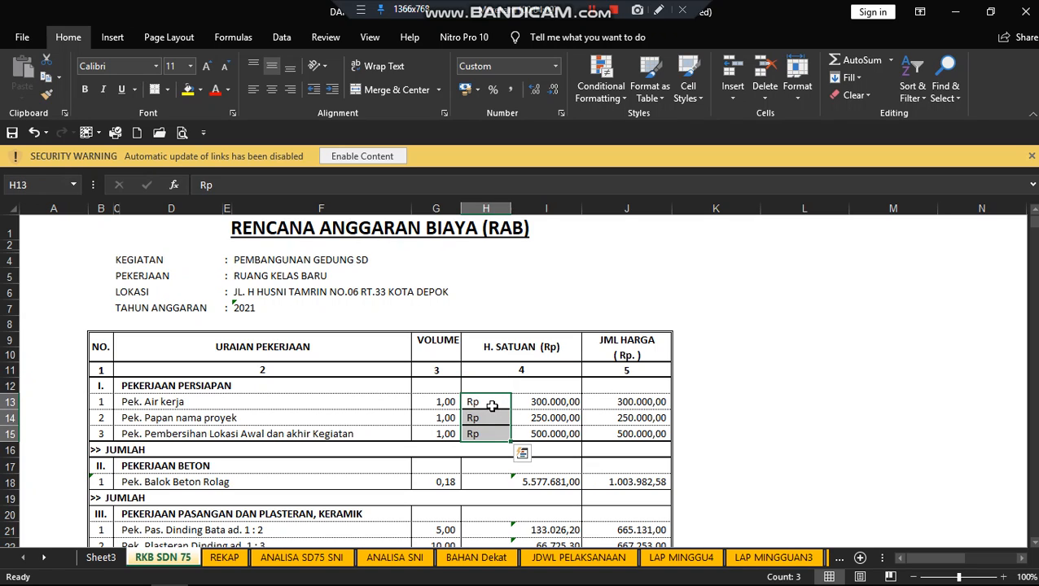
pyautogui.rightClick(492, 404)
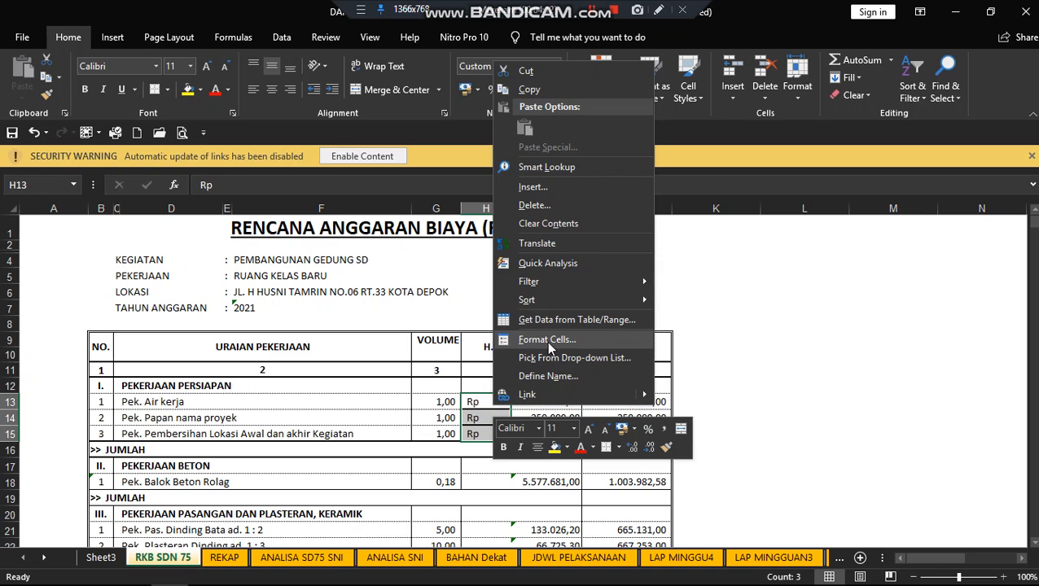
pyautogui.click(547, 342)
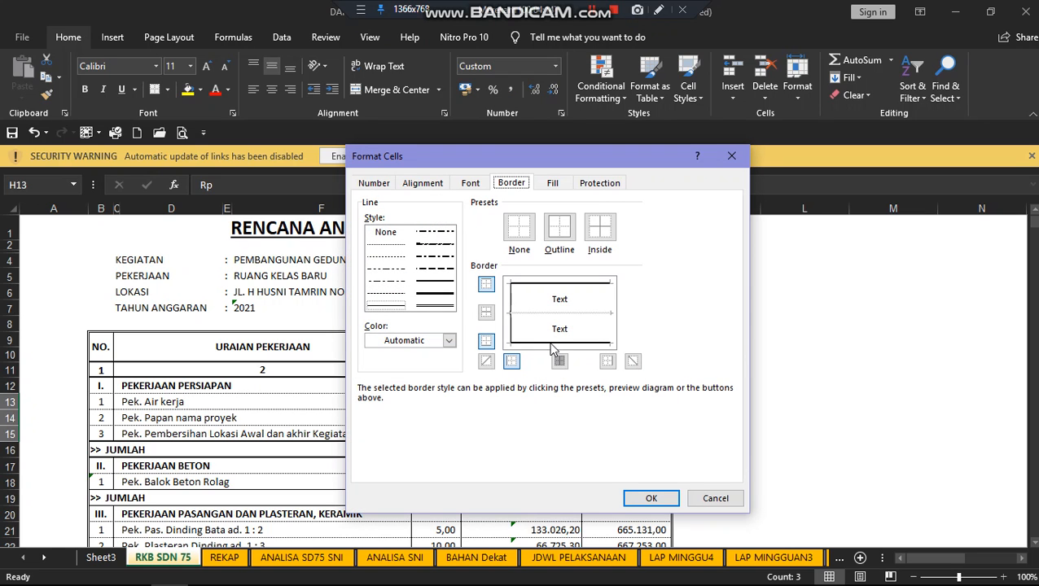
pyautogui.click(397, 246)
pyautogui.click(521, 290)
pyautogui.click(538, 313)
pyautogui.click(537, 313)
pyautogui.click(539, 314)
pyautogui.click(549, 343)
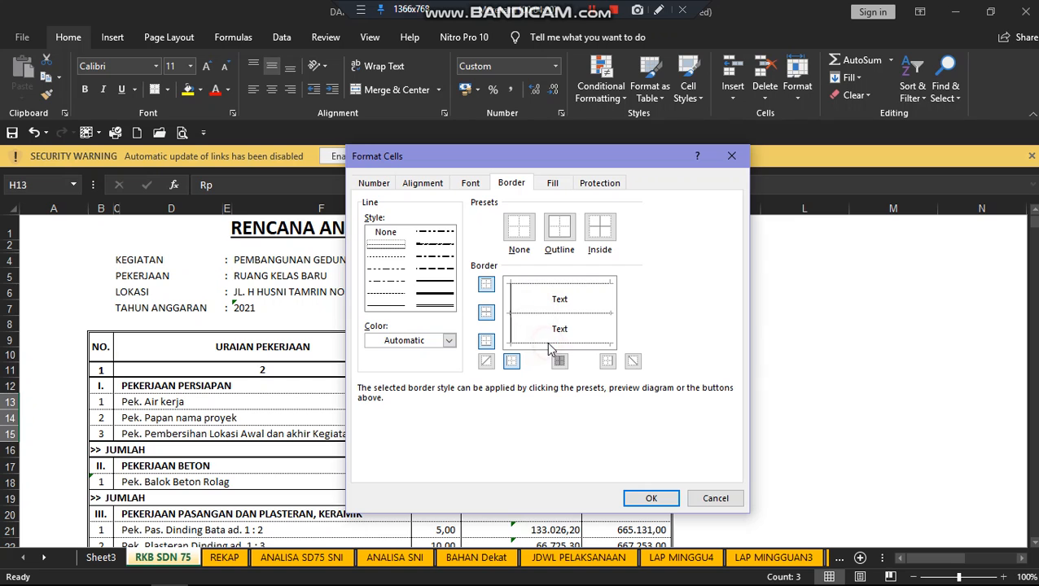
pyautogui.click(656, 496)
pyautogui.click(761, 415)
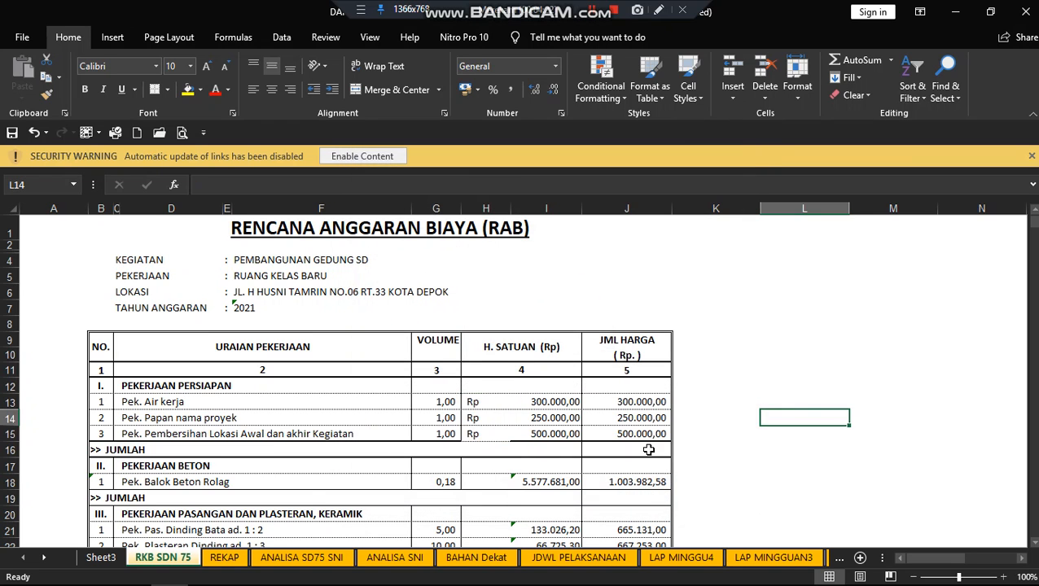
# Give cell H15 a thicker solid bottom border above the first JUMLAH row
pyautogui.scroll(-2, 654, 453)
pyautogui.click(491, 350)
pyautogui.rightClick(494, 355)
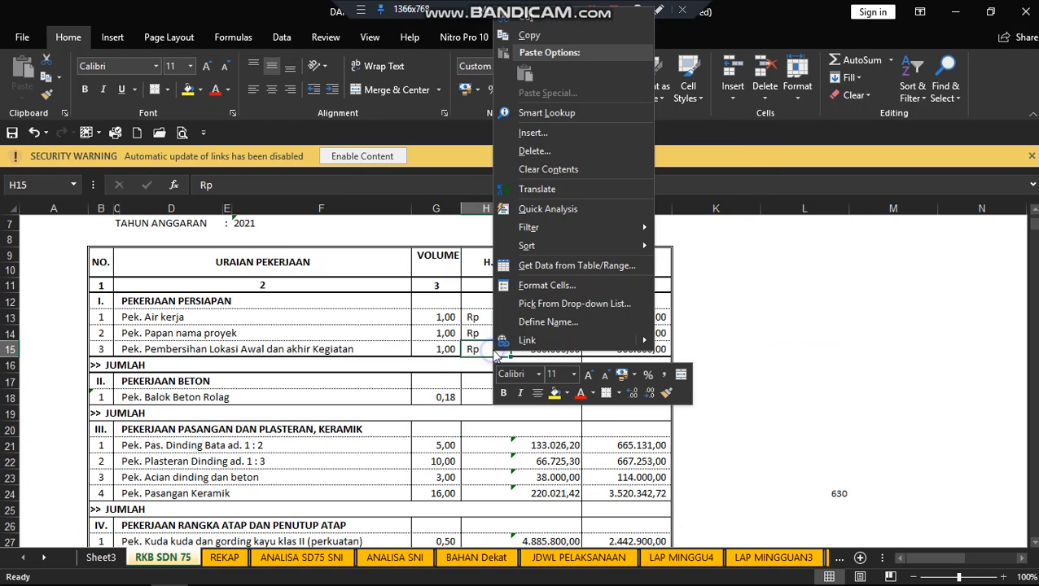
pyautogui.click(544, 285)
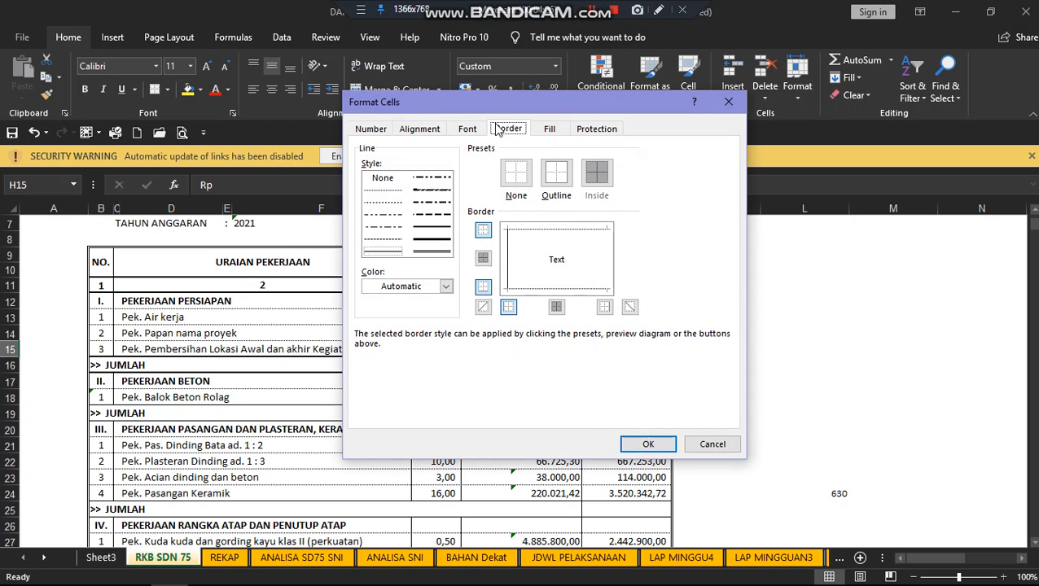
pyautogui.click(437, 228)
pyautogui.click(545, 293)
pyautogui.click(648, 444)
pyautogui.click(773, 370)
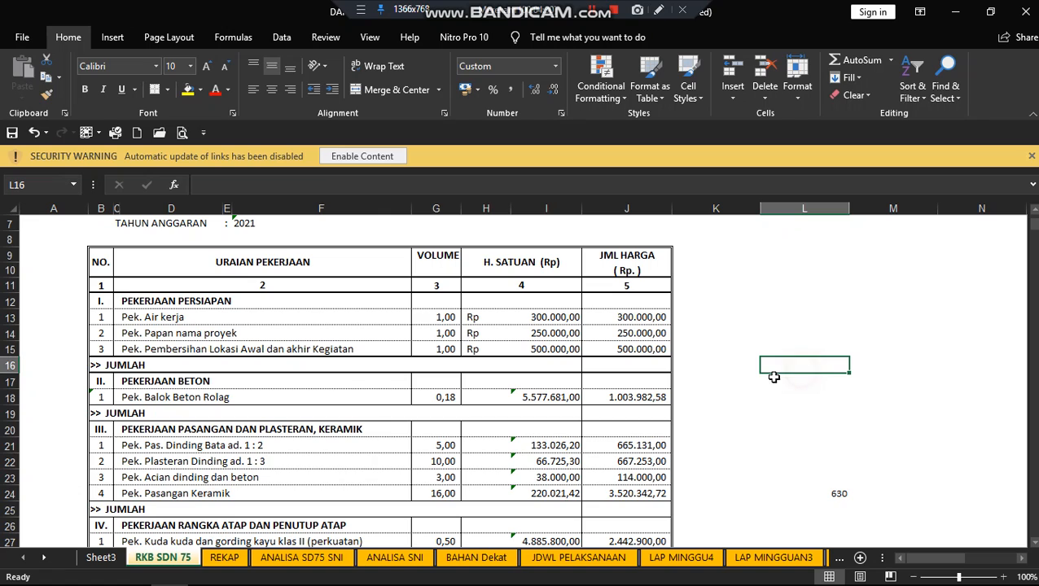
# Copy the Rp cell H13 into H17:H18 of the PEKERJAAN BETON section
pyautogui.click(474, 317)
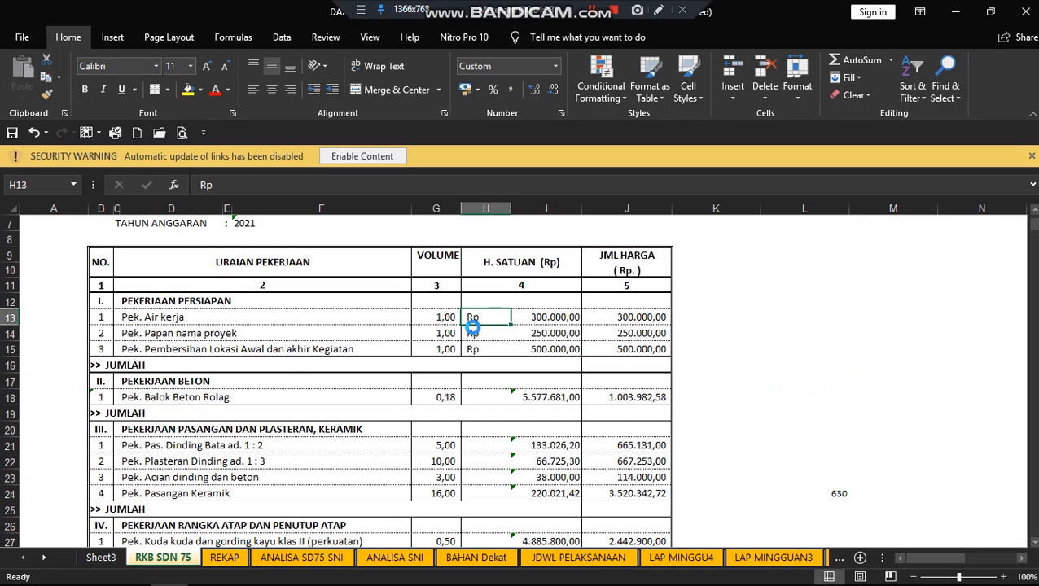
pyautogui.hotkey('ctrl', 'c')
pyautogui.moveTo(471, 383); pyautogui.dragTo(480, 397)
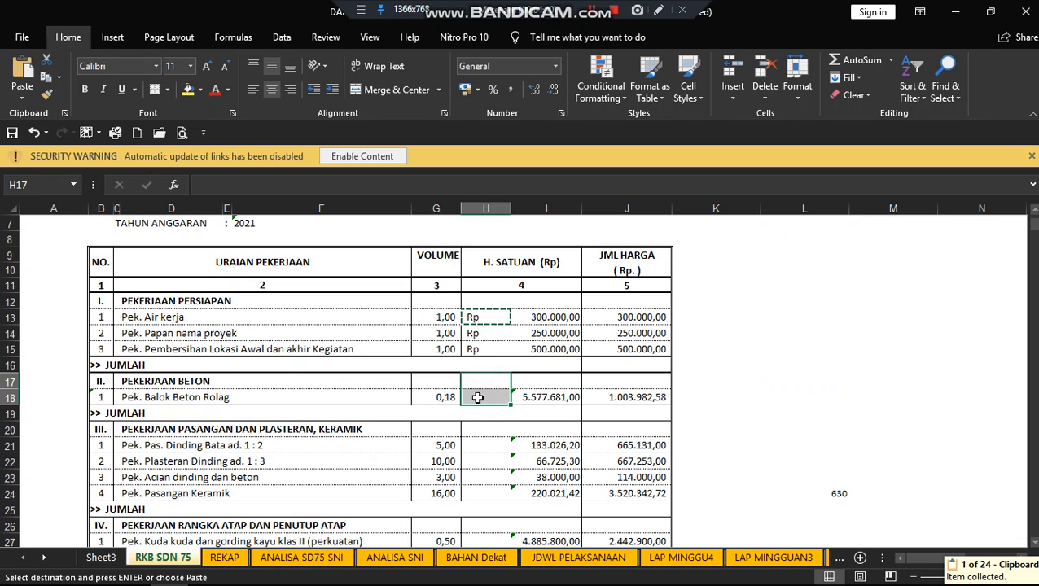
pyautogui.hotkey('ctrl', 'v')
pyautogui.click(610, 425)
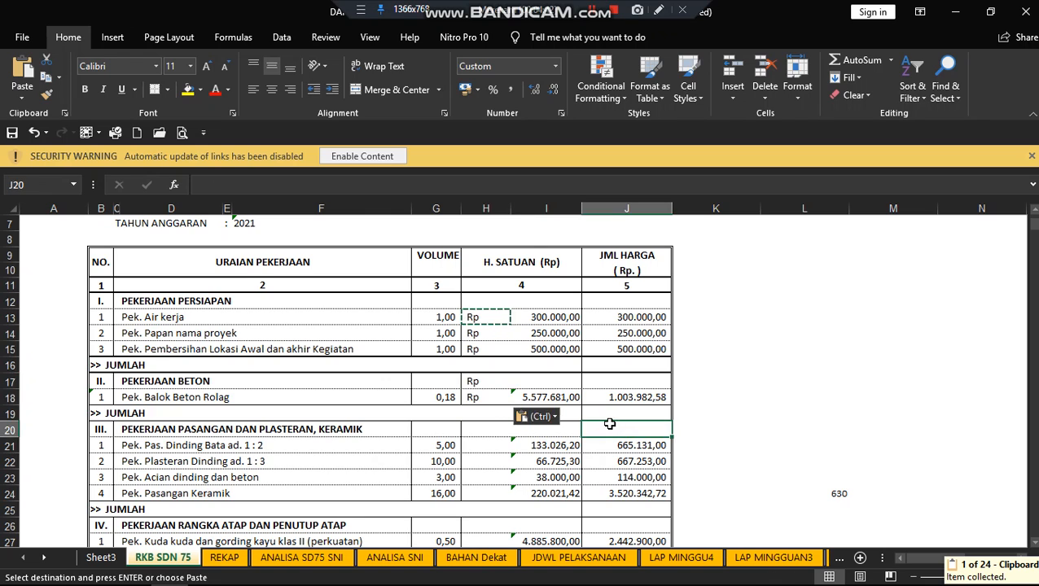
# Paste the copied Rp into H21:H24 for the PEKERJAAN PASANGAN DAN PLASTERAN, KERAMIK items
pyautogui.scroll(-2, 610, 425)
pyautogui.moveTo(481, 351); pyautogui.dragTo(483, 398)
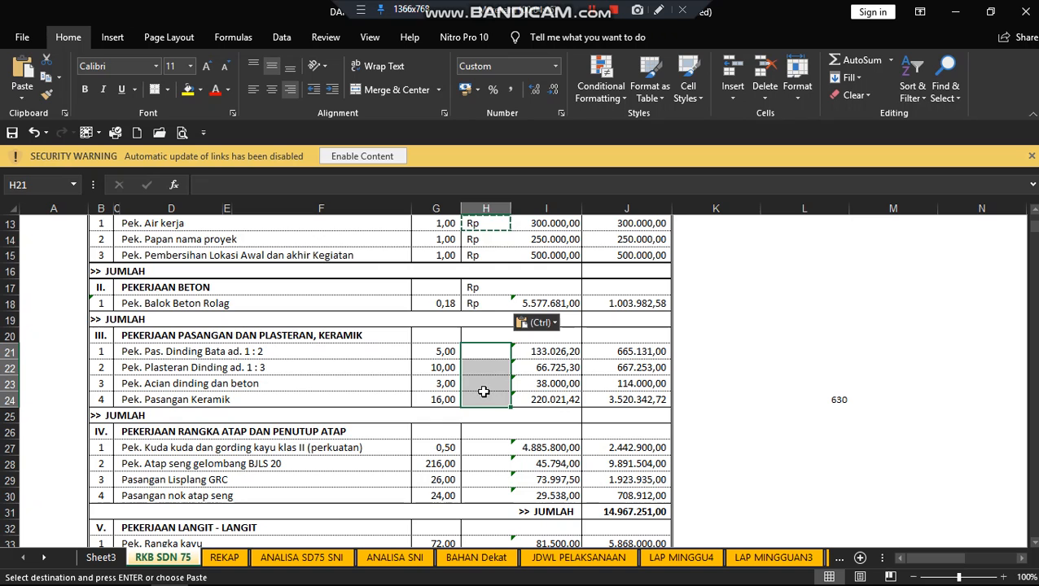
pyautogui.hotkey('ctrl', 'v')
pyautogui.click(483, 436)
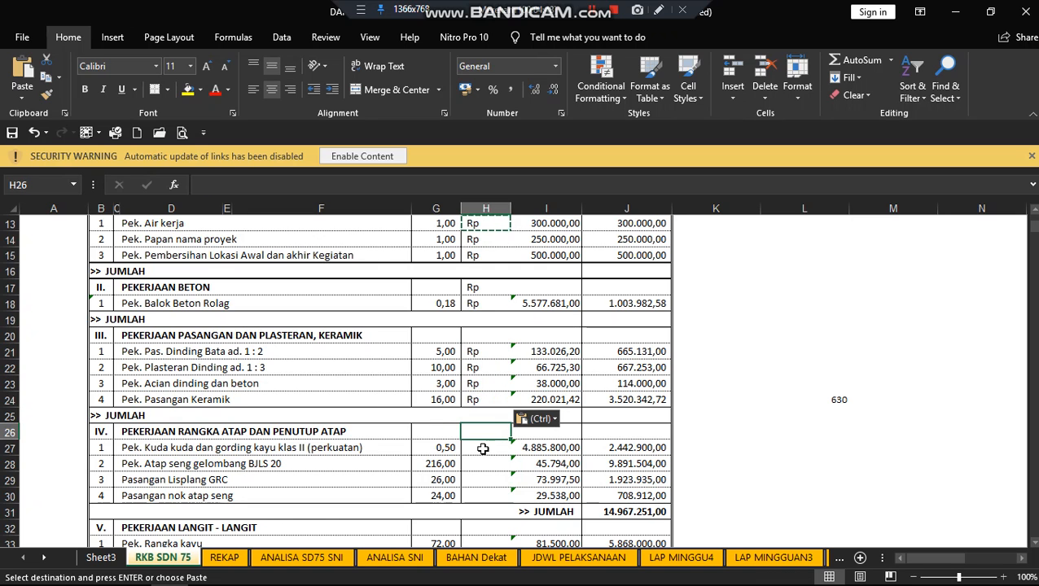
# Paste the copied Rp into H27:H30 for the PEKERJAAN RANGKA ATAP DAN PENUTUP ATAP items
pyautogui.scroll(-1, 483, 444)
pyautogui.moveTo(481, 399); pyautogui.dragTo(479, 437)
pyautogui.hotkey('ctrl', 'v')
pyautogui.click(479, 434)
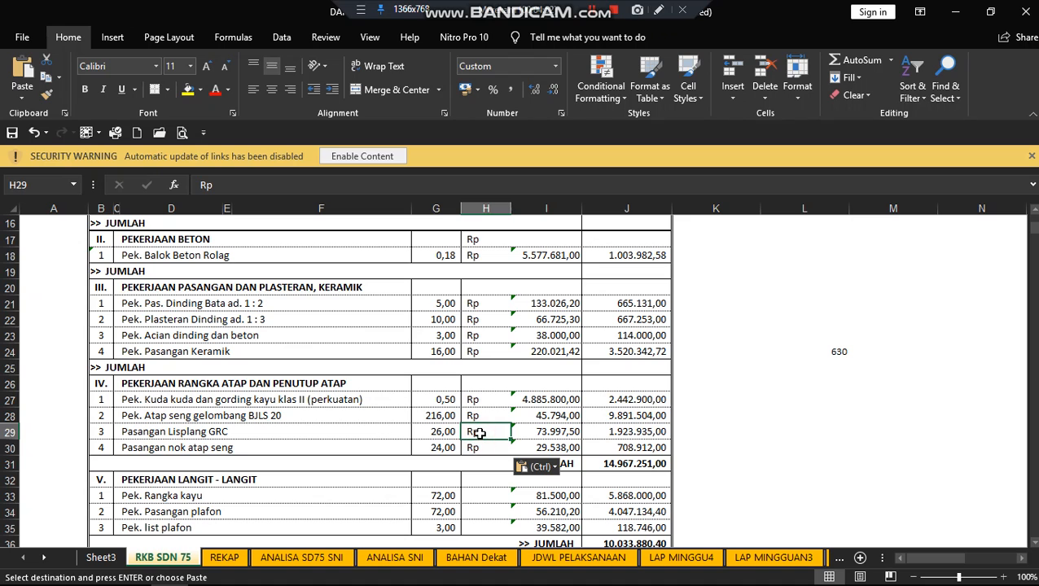
# Paste the copied Rp into H33:H35 for the PEKERJAAN LANGIT - LANGIT items
pyautogui.scroll(-3, 486, 434)
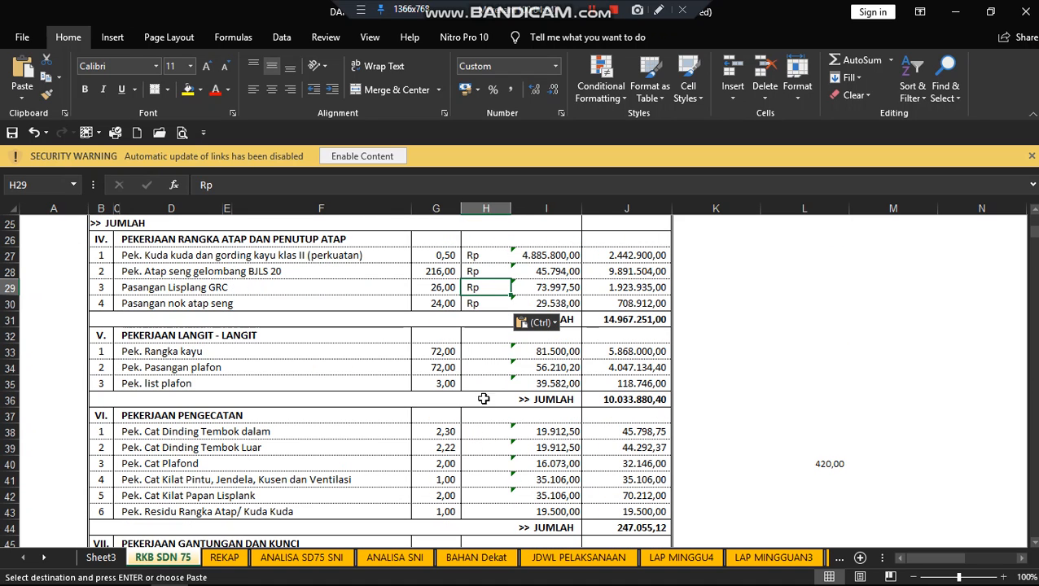
pyautogui.click(479, 352)
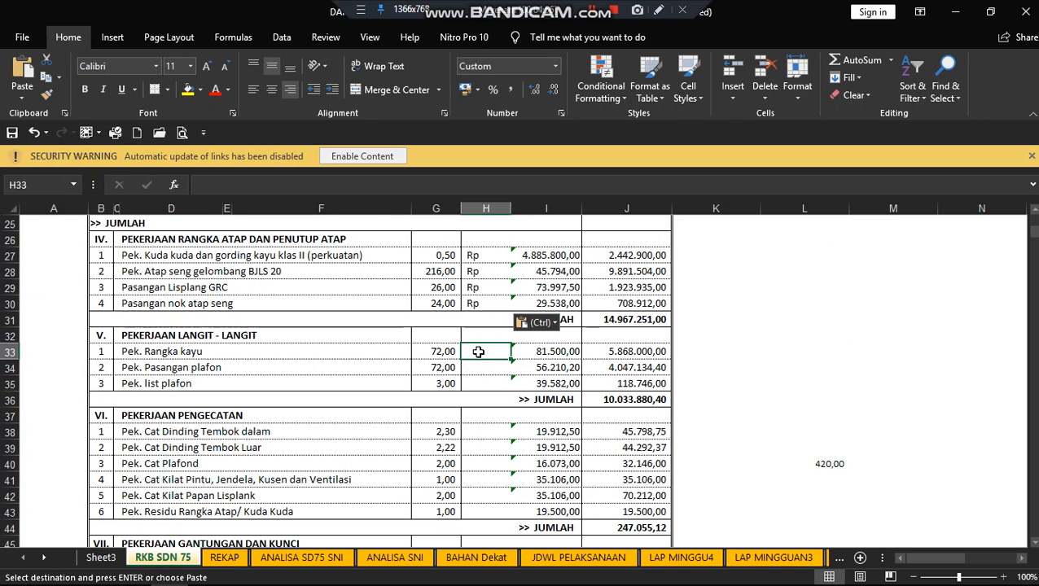
pyautogui.hotkey('ctrl', 'v')
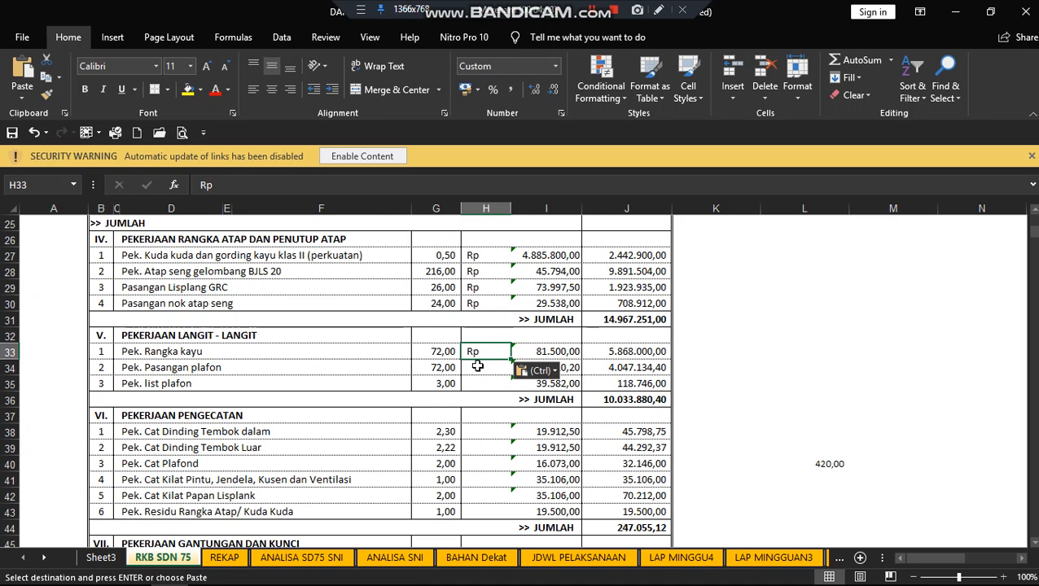
pyautogui.click(478, 374)
pyautogui.moveTo(478, 373); pyautogui.dragTo(479, 379)
pyautogui.hotkey('ctrl', 'v')
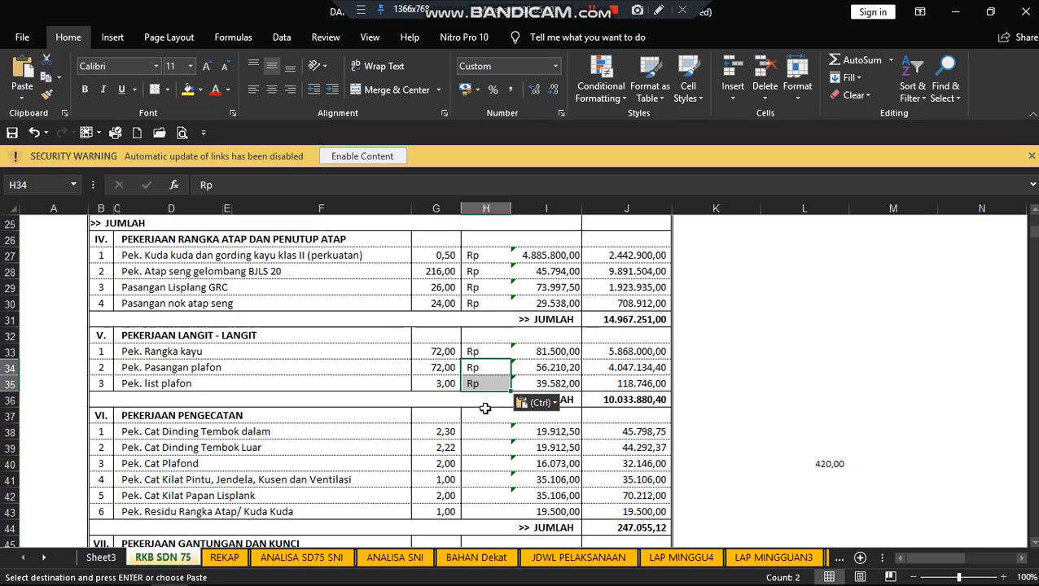
# Paste the copied Rp into H38:H43 for the PEKERJAAN PENGECATAN items and end the copy mode
pyautogui.moveTo(482, 427); pyautogui.dragTo(484, 510)
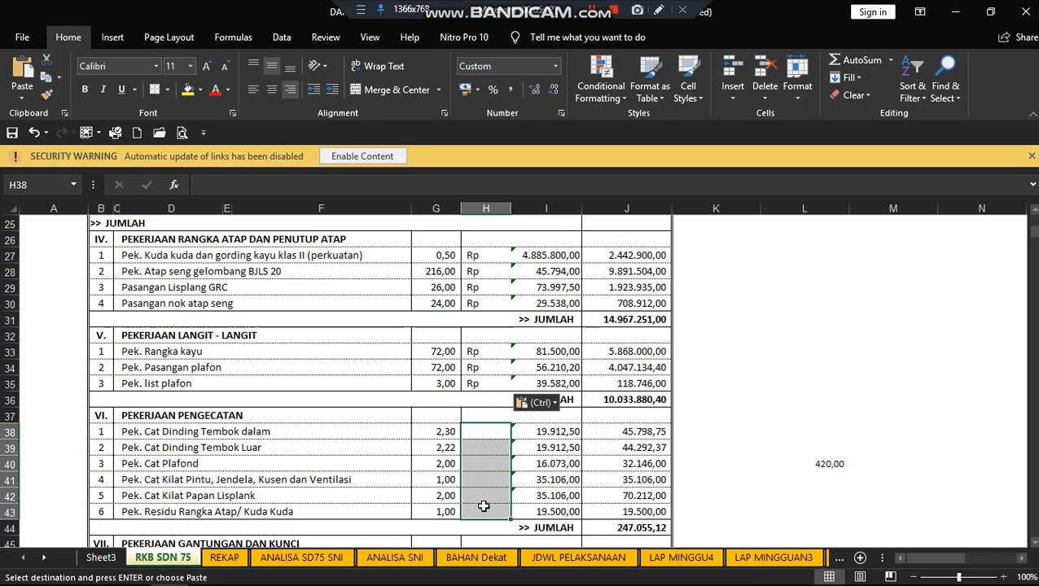
pyautogui.hotkey('ctrl', 'v')
pyautogui.scroll(-4, 633, 440)
pyautogui.scroll(4, 615, 434)
pyautogui.scroll(8, 561, 430)
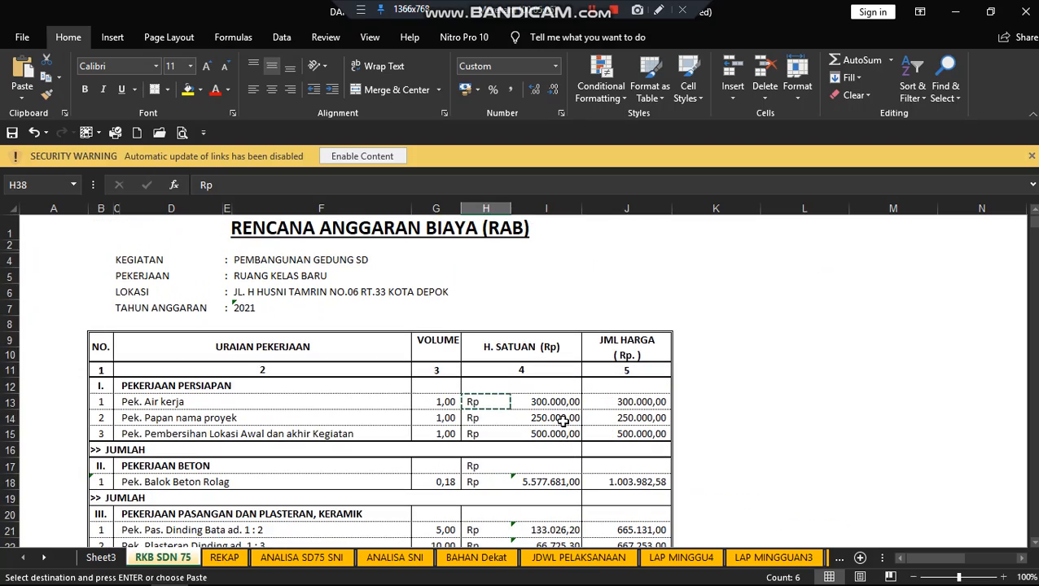
pyautogui.scroll(-8, 522, 419)
pyautogui.press('Escape')
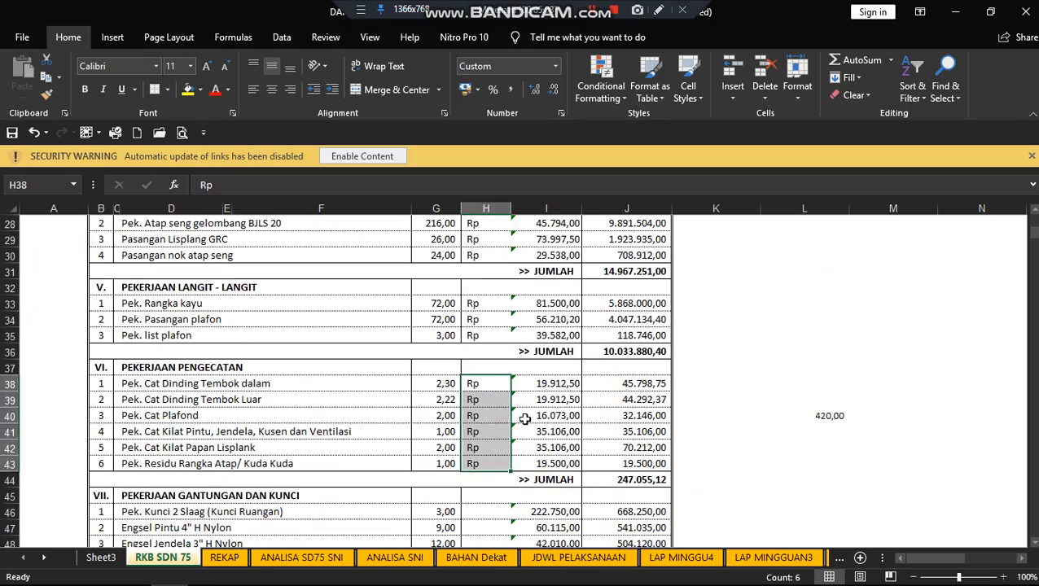
# Total the PEKERJAAN PERSIAPAN amounts J13:J15 into the JUMLAH cell J16 with AutoSum
pyautogui.scroll(6, 707, 367)
pyautogui.scroll(2, 709, 365)
pyautogui.click(720, 361)
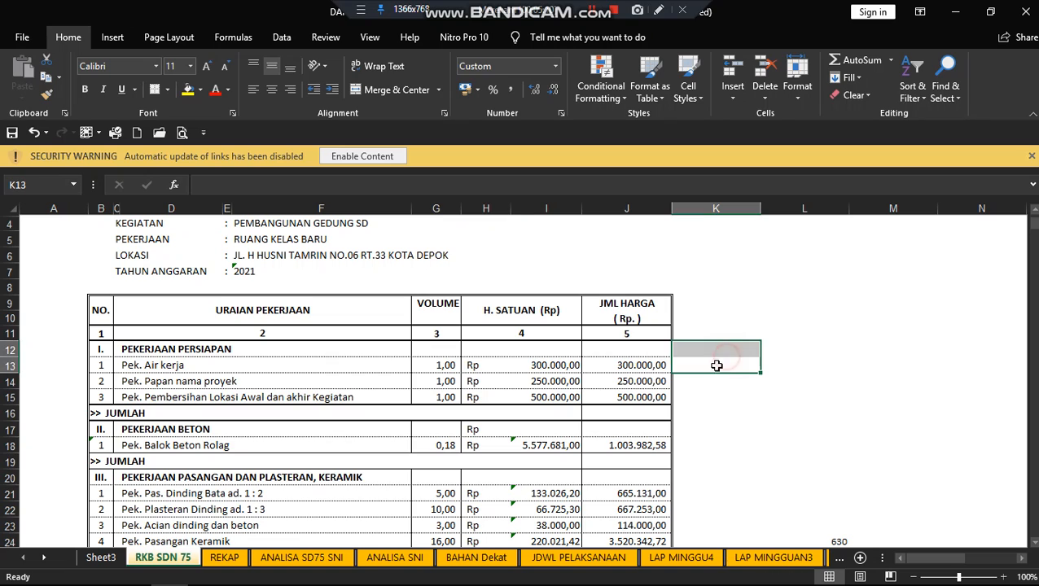
pyautogui.click(649, 365)
pyautogui.moveTo(649, 372); pyautogui.dragTo(643, 409)
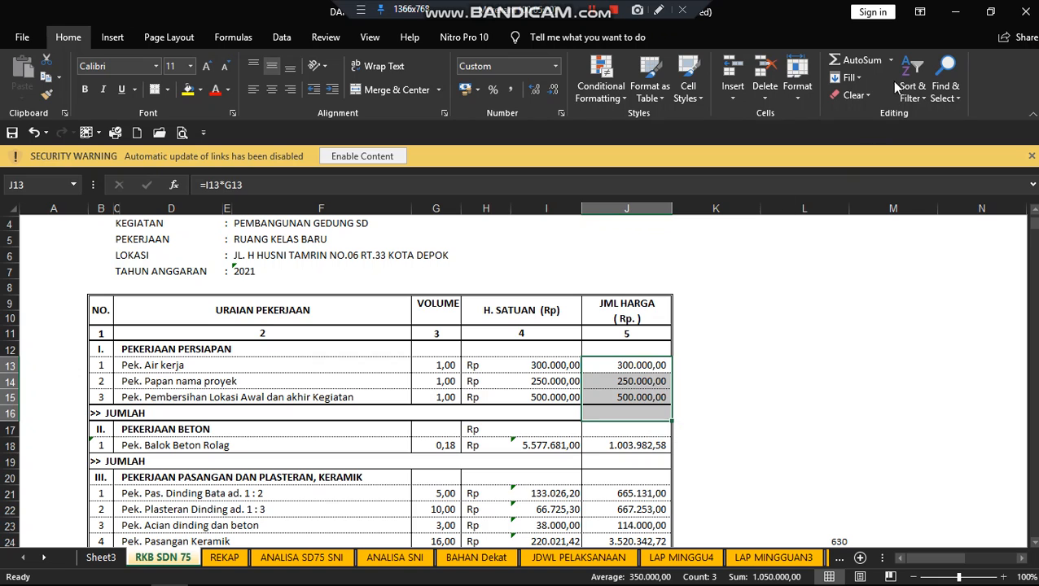
pyautogui.click(847, 63)
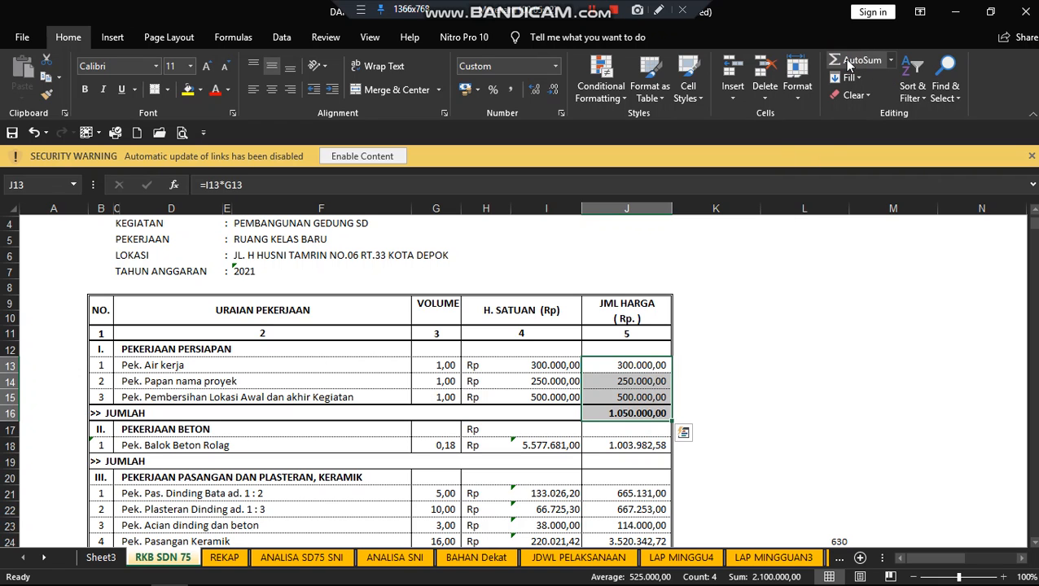
pyautogui.click(755, 407)
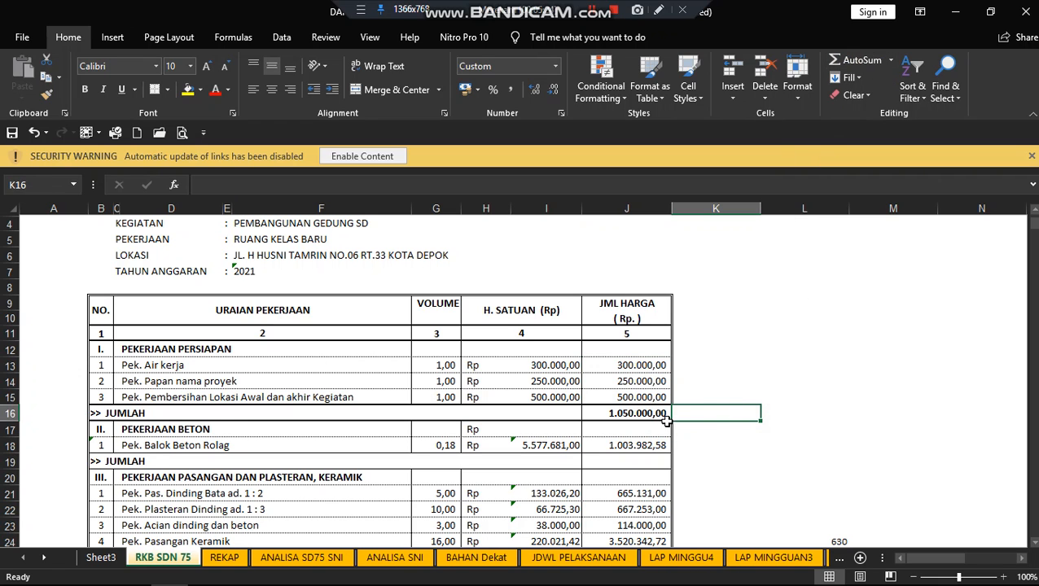
# Total the PEKERJAAN BETON amount J18 into the JUMLAH cell J19 with AutoSum
pyautogui.scroll(-1, 660, 420)
pyautogui.moveTo(640, 399); pyautogui.dragTo(639, 413)
pyautogui.click(844, 64)
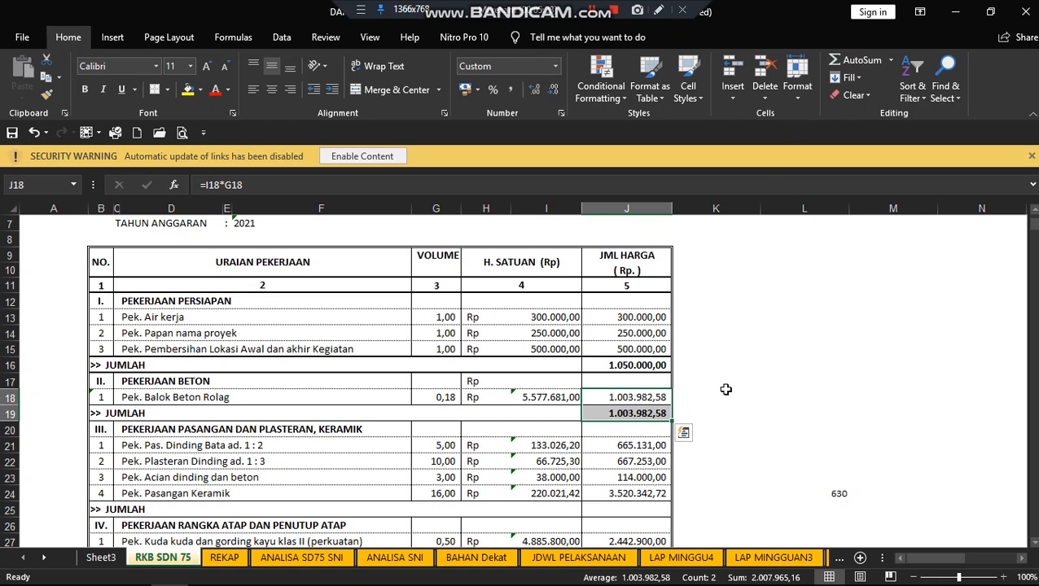
# Total the PEKERJAAN PASANGAN DAN PLASTERAN, KERAMIK amounts J21:J24 into the JUMLAH cell J25 with AutoSum
pyautogui.scroll(-1, 692, 393)
pyautogui.click(653, 398)
pyautogui.moveTo(653, 398); pyautogui.dragTo(644, 461)
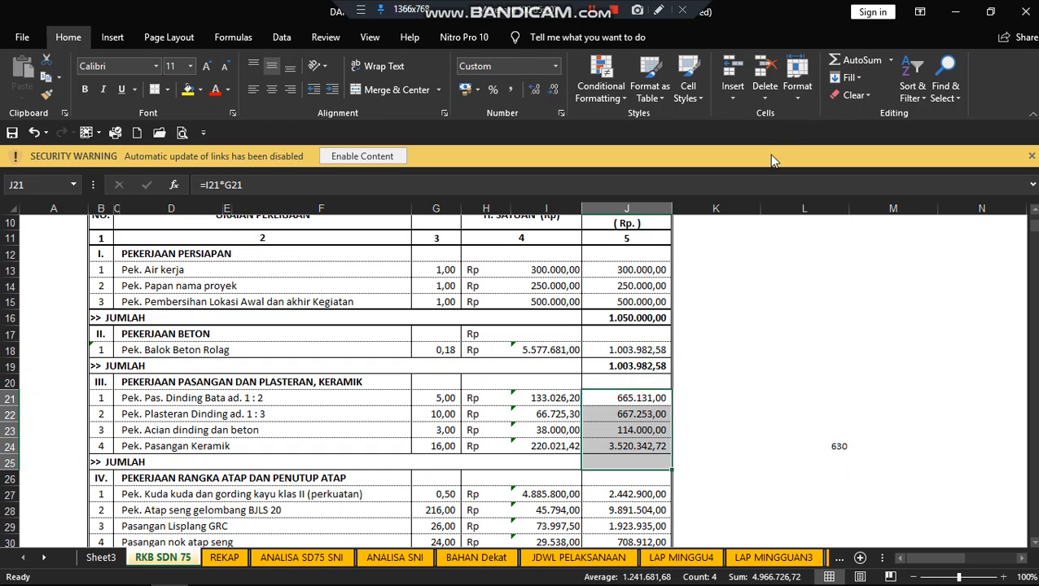
pyautogui.click(852, 59)
pyautogui.scroll(-3, 746, 369)
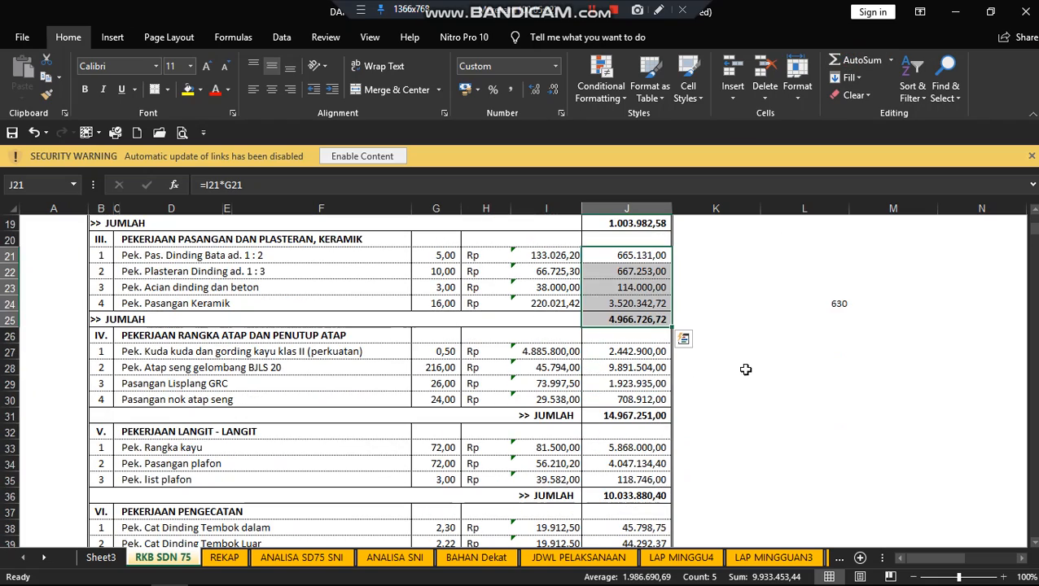
pyautogui.scroll(3, 736, 382)
pyautogui.click(747, 370)
pyautogui.scroll(-4, 656, 464)
pyautogui.scroll(-2, 644, 496)
pyautogui.scroll(6, 648, 485)
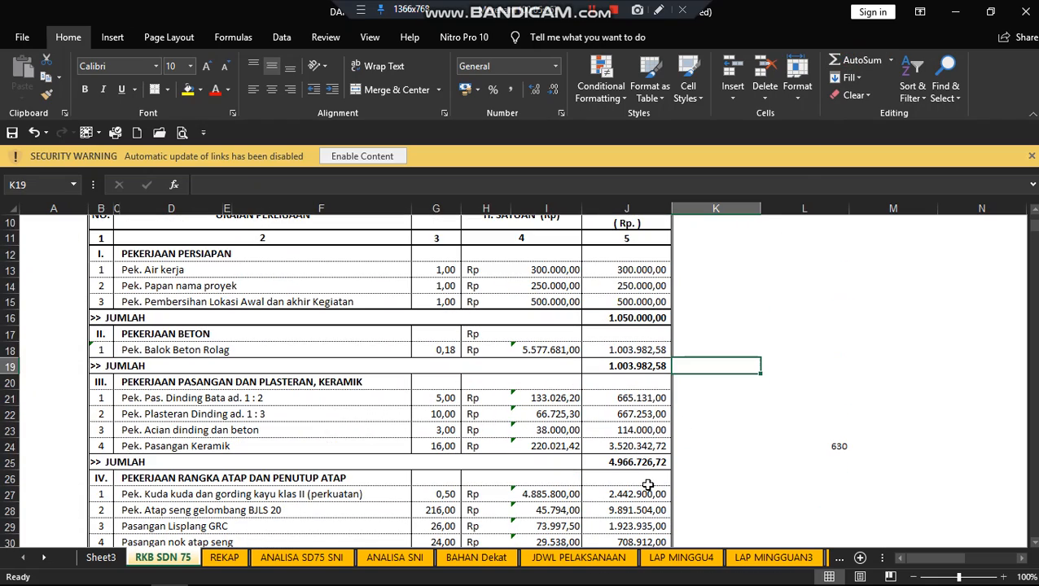
# Merge and center the first JUMLAH label, below PEKERJAAN PERSIAPAN, across B16:I16
pyautogui.click(103, 320)
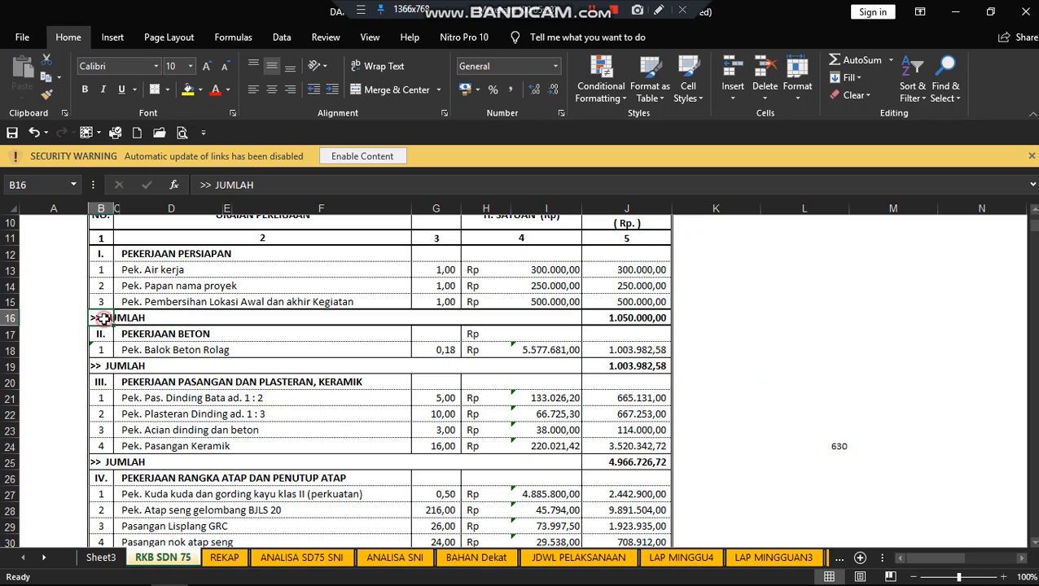
pyautogui.moveTo(103, 318); pyautogui.dragTo(537, 318)
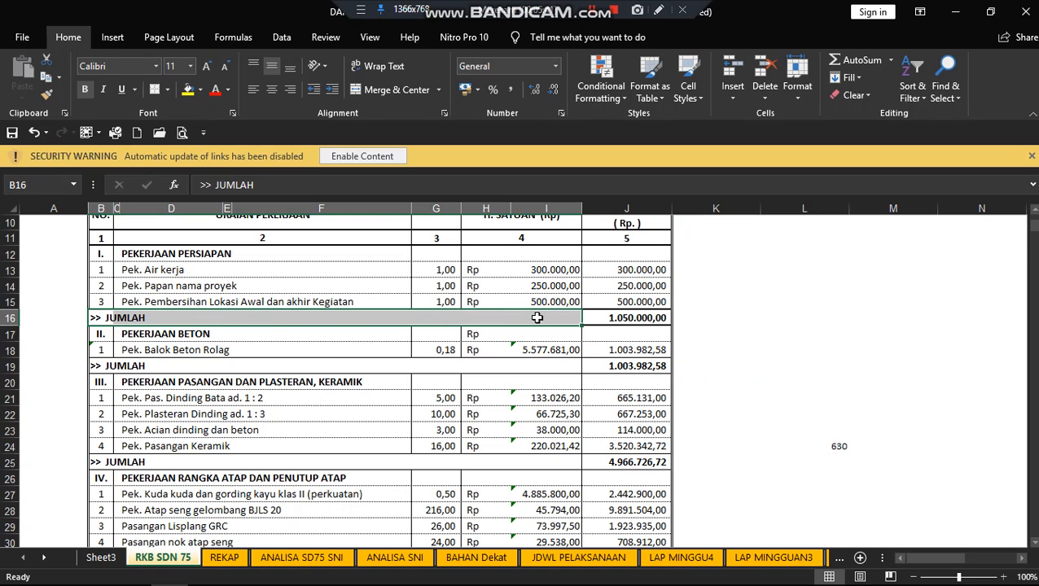
pyautogui.rightClick(536, 317)
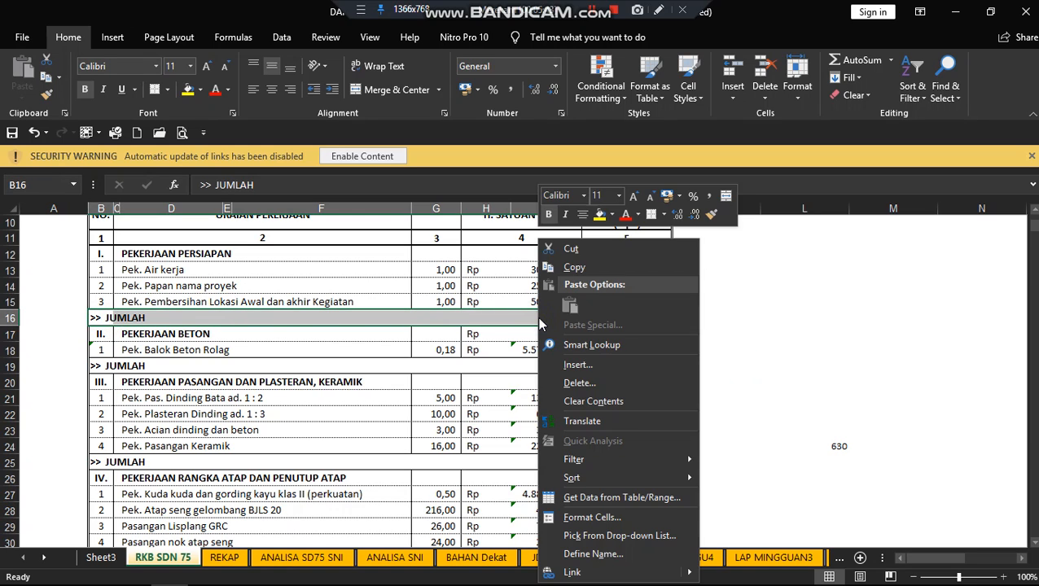
pyautogui.click(727, 196)
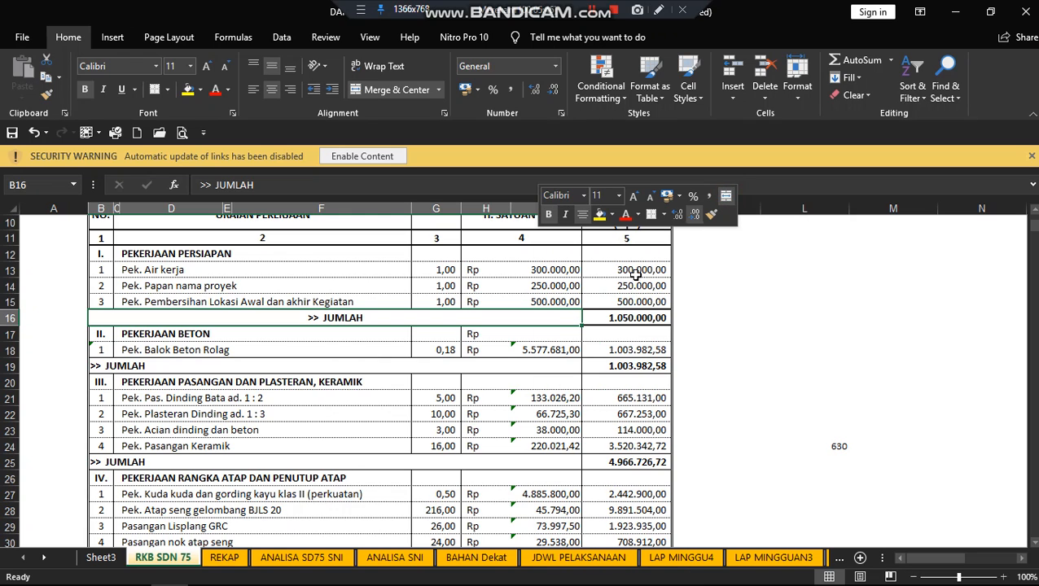
# Merge and center the JUMLAH labels of sections II and III across B19:I19 and B25:I25
pyautogui.moveTo(112, 366); pyautogui.dragTo(533, 368)
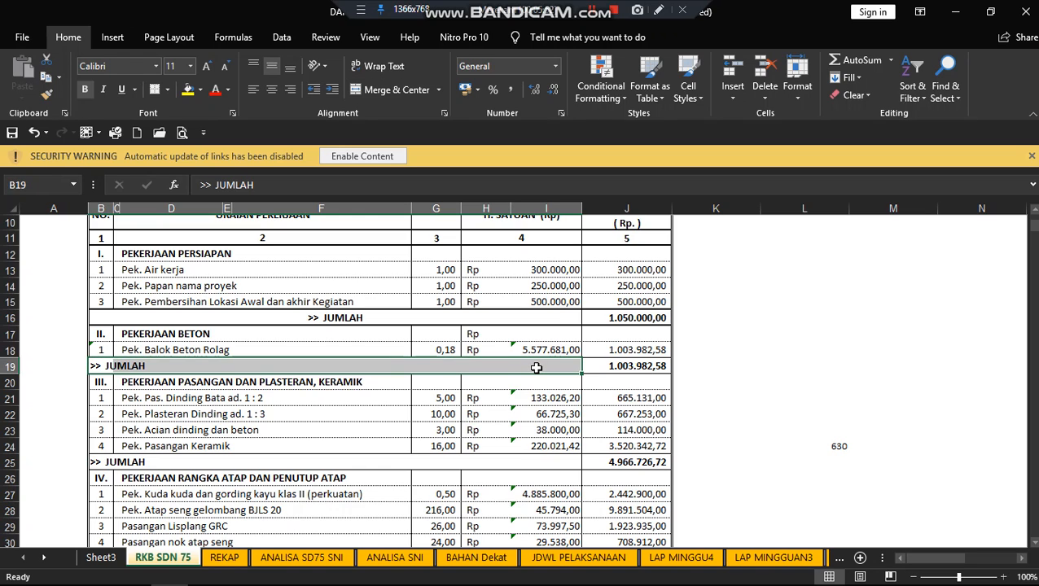
pyautogui.rightClick(537, 368)
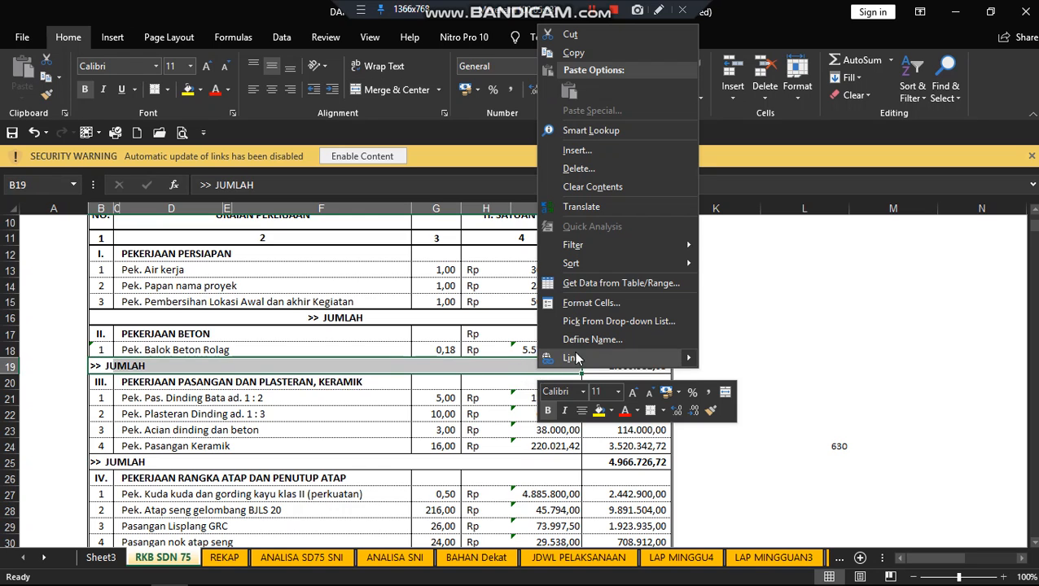
pyautogui.click(725, 395)
pyautogui.moveTo(105, 463); pyautogui.dragTo(538, 461)
pyautogui.rightClick(538, 461)
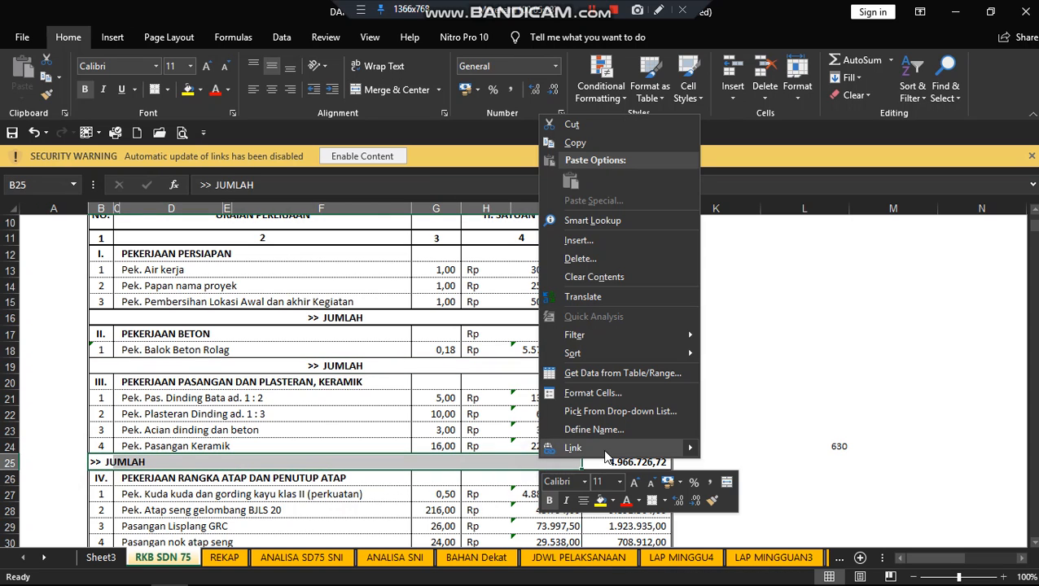
pyautogui.click(725, 486)
# Merge and center the JUMLAH label of PEKERJAAN RANGKA ATAP DAN PENUTUP ATAP across B31:I31
pyautogui.scroll(-3, 651, 454)
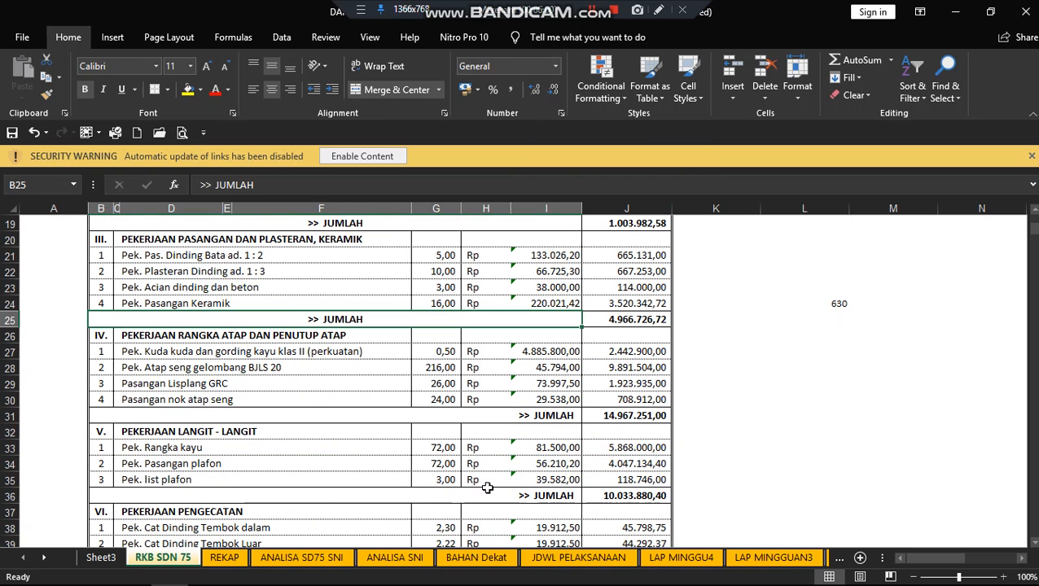
pyautogui.moveTo(108, 416); pyautogui.dragTo(564, 418)
pyautogui.rightClick(566, 420)
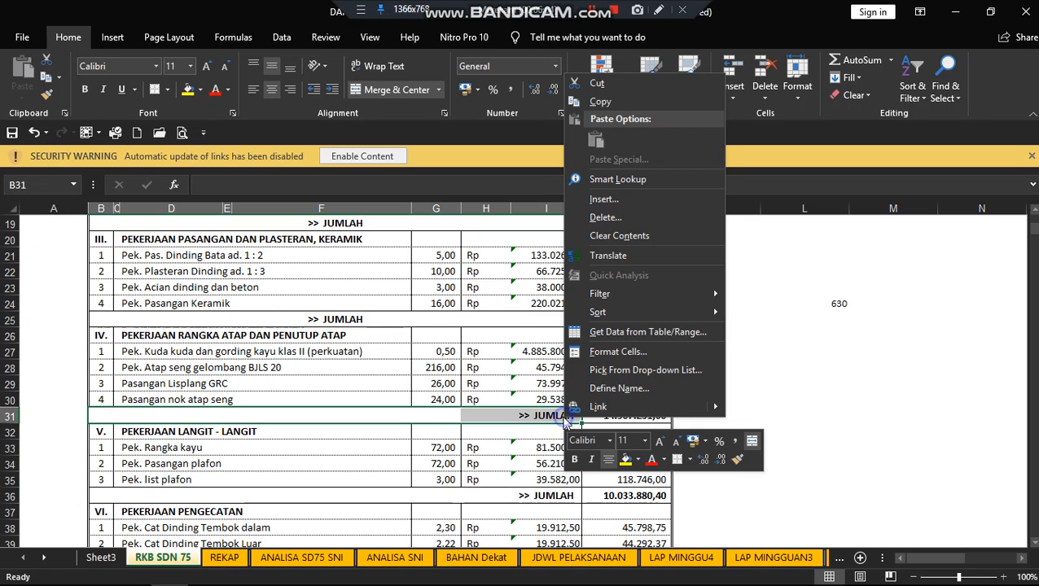
pyautogui.click(752, 442)
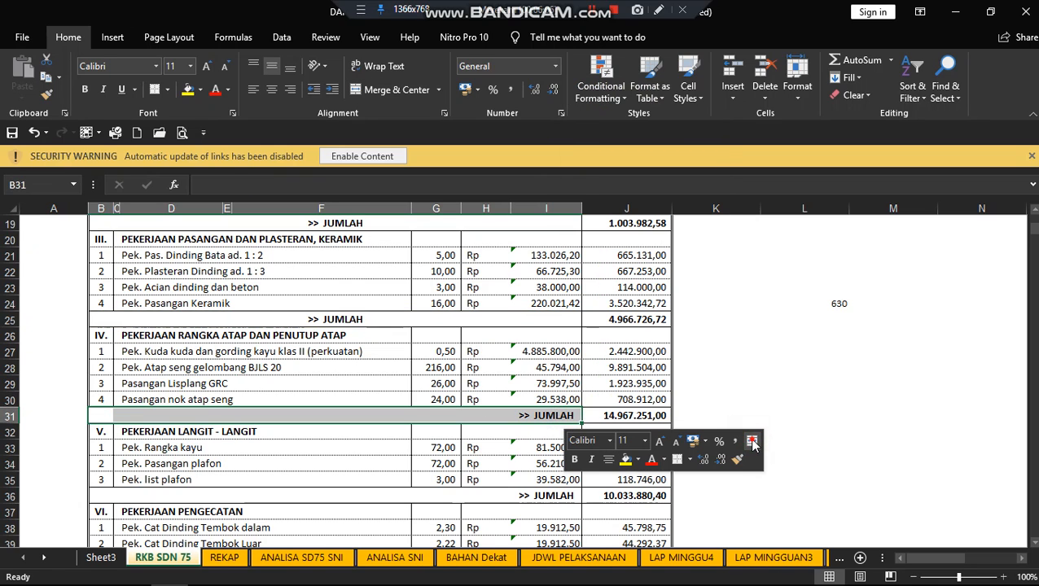
pyautogui.click(752, 441)
pyautogui.click(751, 442)
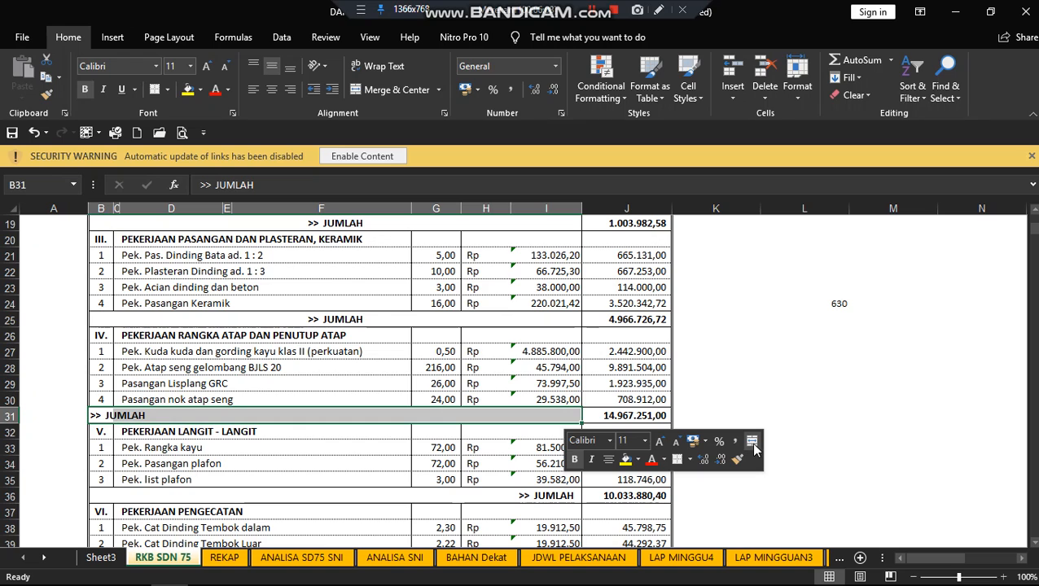
pyautogui.click(752, 442)
pyautogui.click(378, 462)
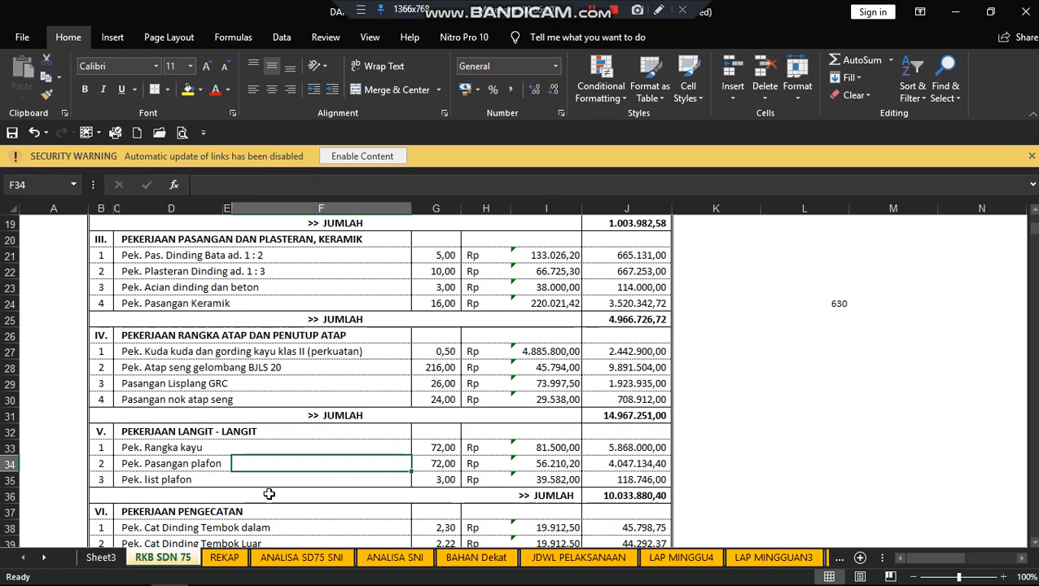
# Merge and center the JUMLAH label of PEKERJAAN LANGIT - LANGIT across B36:I36
pyautogui.moveTo(98, 496); pyautogui.dragTo(525, 495)
pyautogui.rightClick(524, 495)
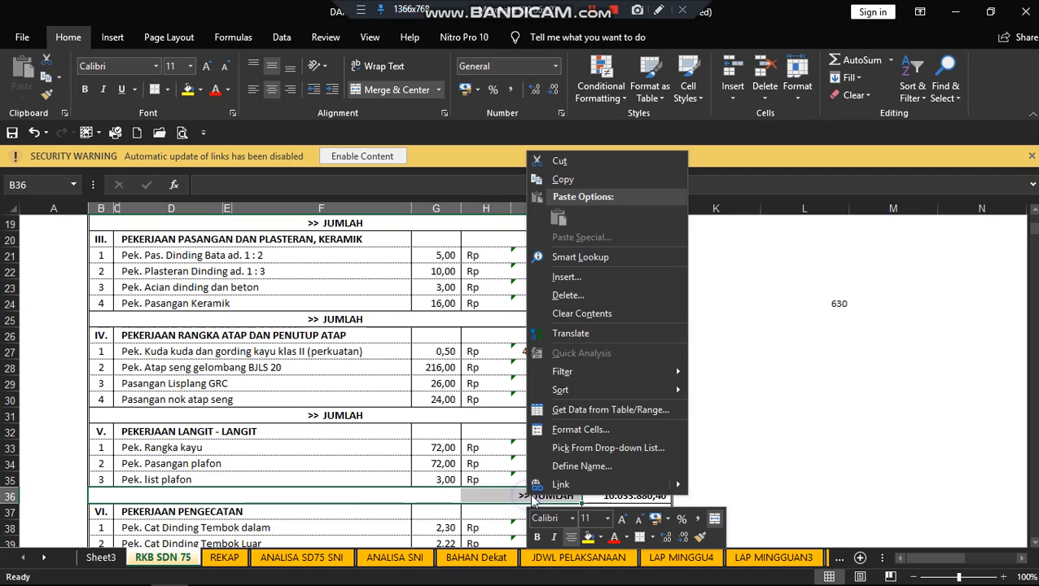
pyautogui.click(714, 519)
pyautogui.scroll(4, 722, 481)
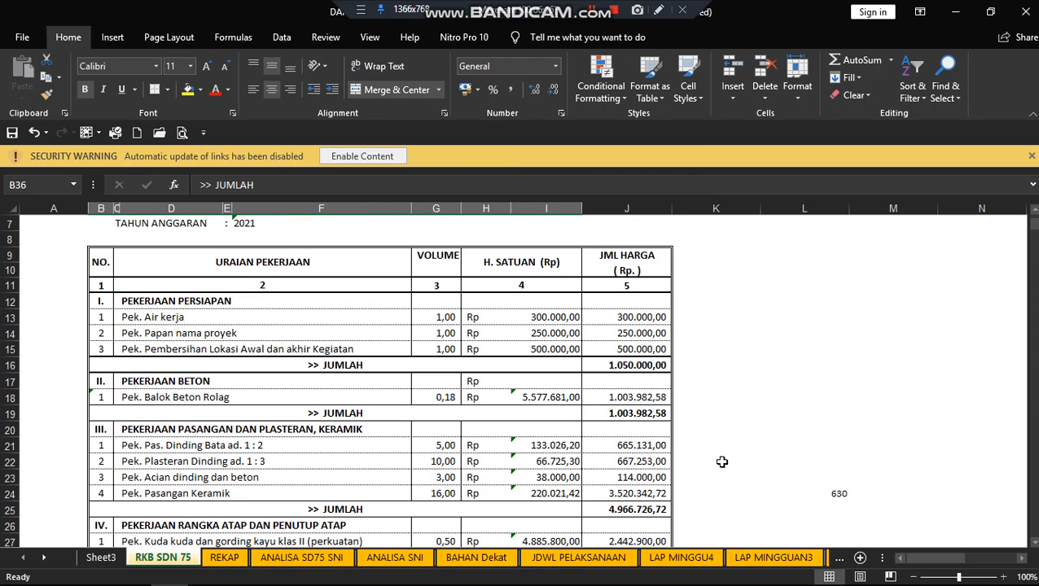
pyautogui.scroll(2, 624, 452)
pyautogui.scroll(-1, 623, 450)
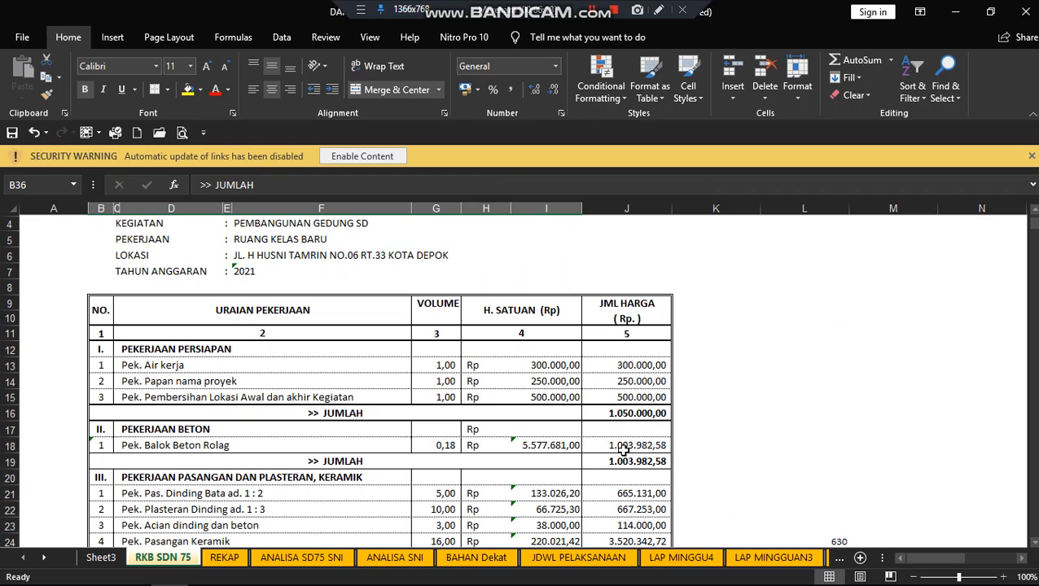